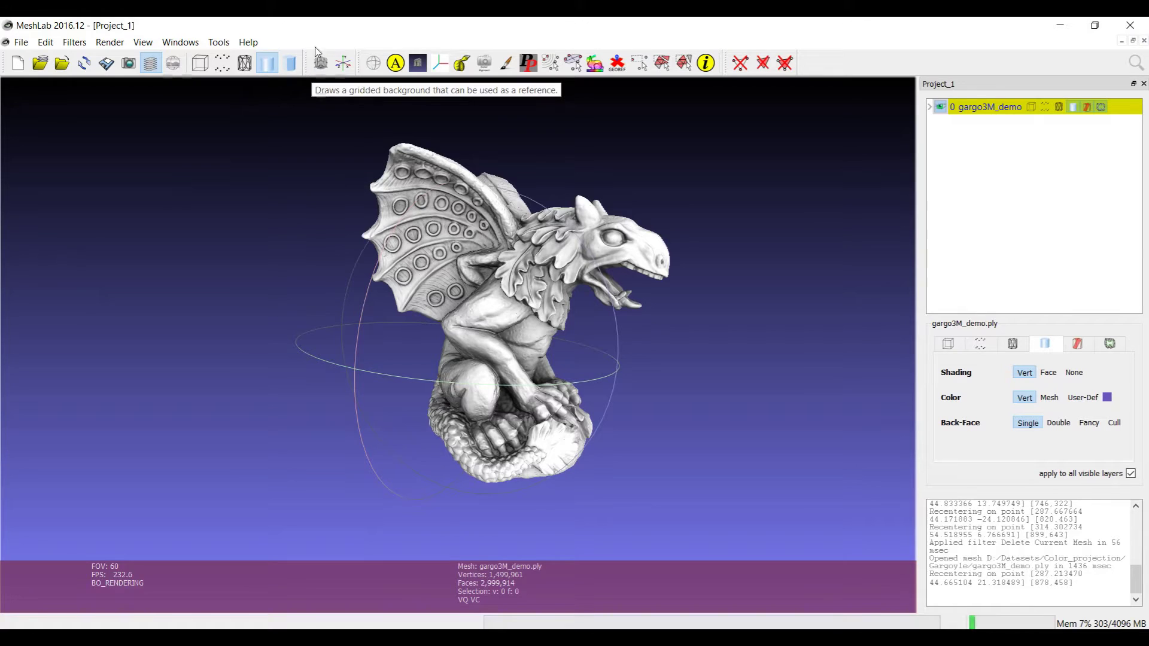
Step: Turn on the gargoyle's bounding box, then rotate and zoom to view it from several angles
left_click(199, 63)
left_click_drag(486, 299, 527, 284)
double_click(562, 338)
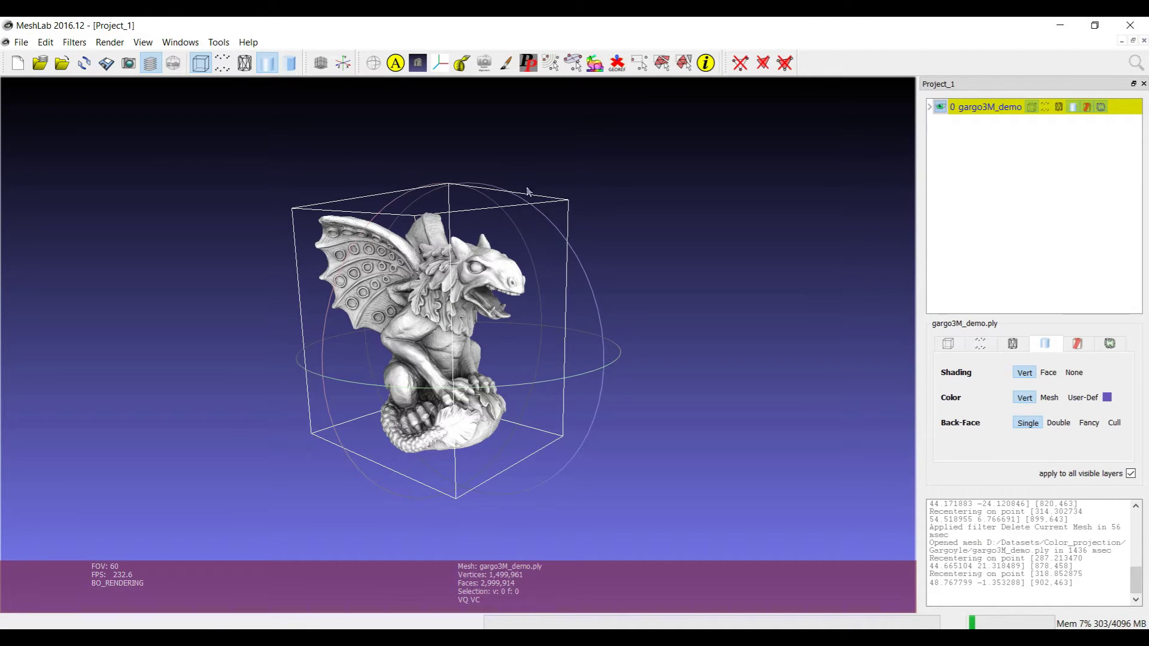
left_click_drag(425, 358, 466, 344)
scroll(480, 337, "up", 3)
scroll(480, 337, "down", 3)
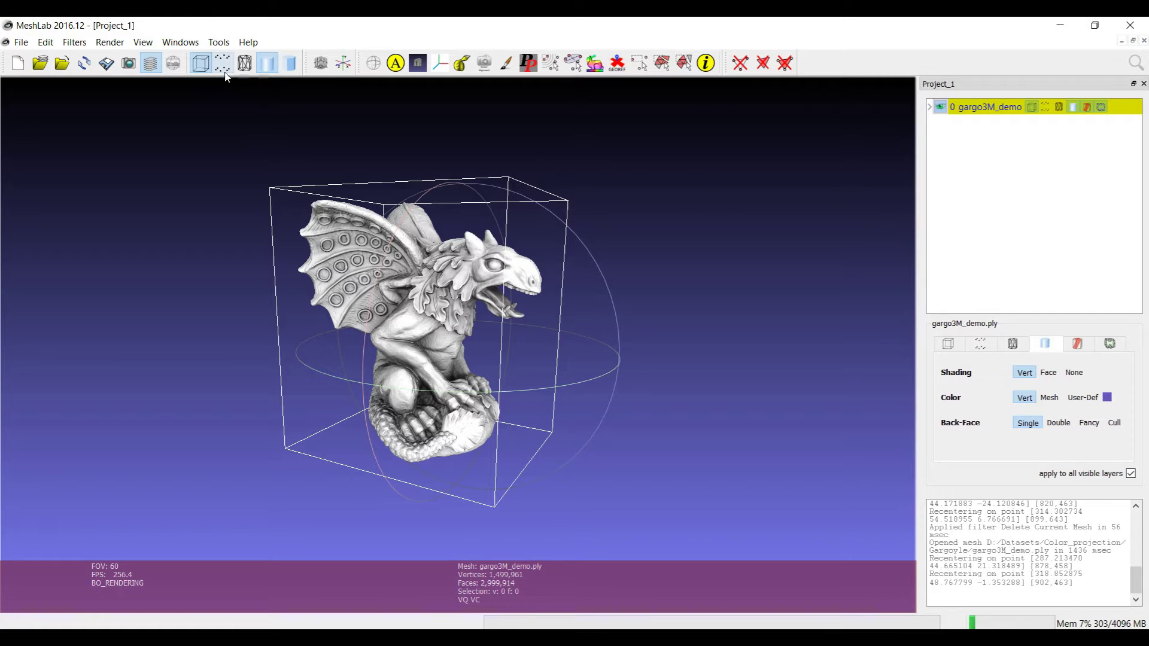
Step: Overlay the triangle wireframe on the gargoyle and zoom in close to inspect the triangles
left_click(244, 63)
scroll(469, 300, "up", 4)
scroll(377, 321, "up", 3)
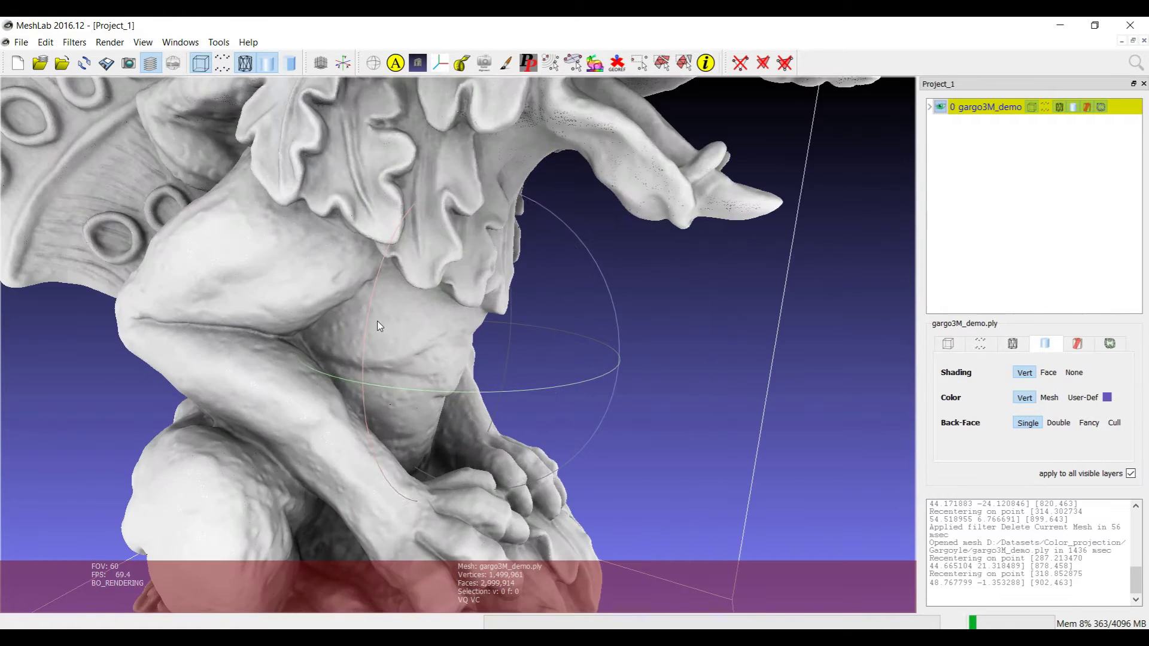
double_click(377, 320)
scroll(450, 339, "up", 5)
left_click_drag(424, 310, 528, 189)
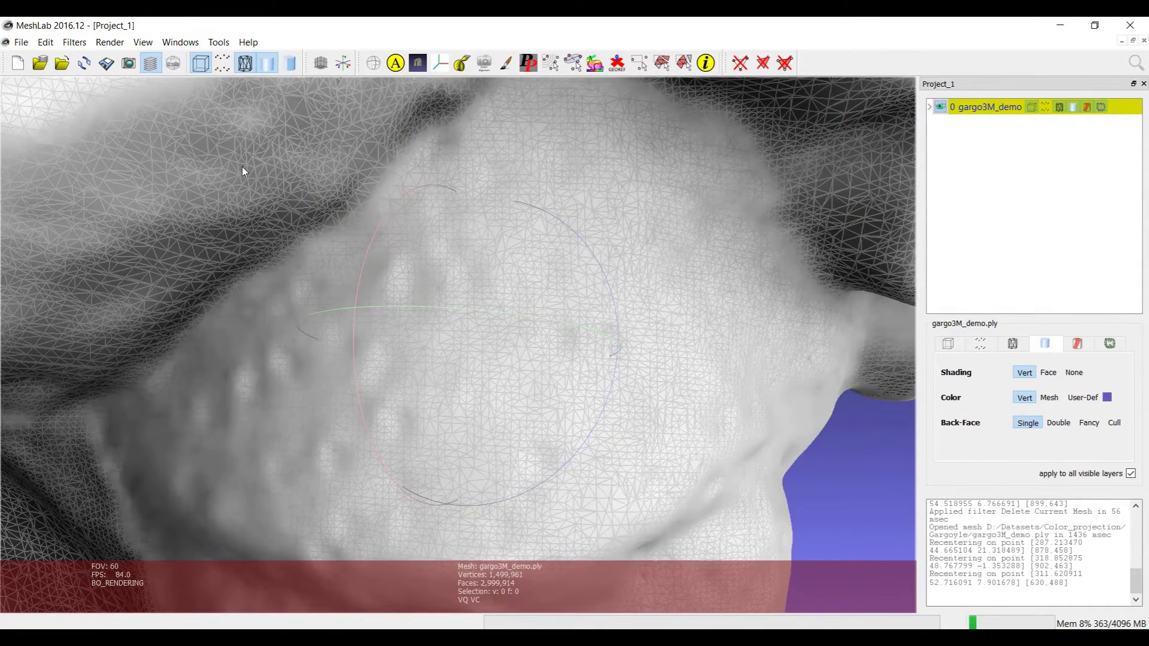
Step: Zoom back out, rotate the gargoyle, and return it to plain smooth shading
scroll(325, 231, "down", 8)
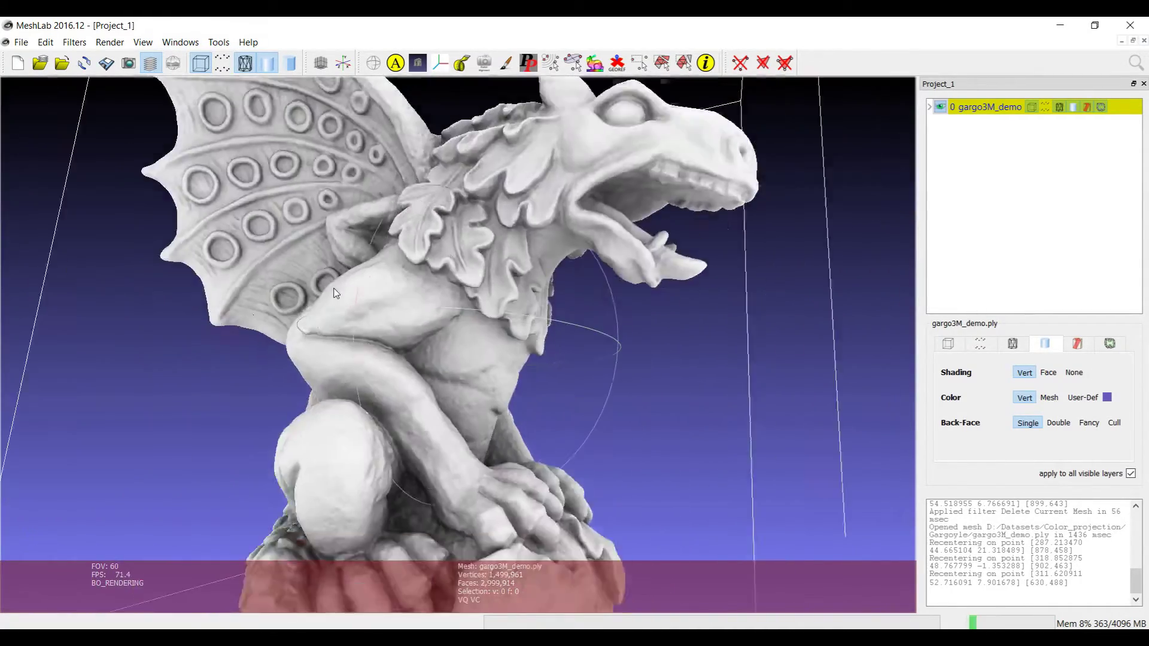
scroll(338, 292, "down", 5)
left_click_drag(343, 293, 532, 352)
scroll(508, 365, "down", 3)
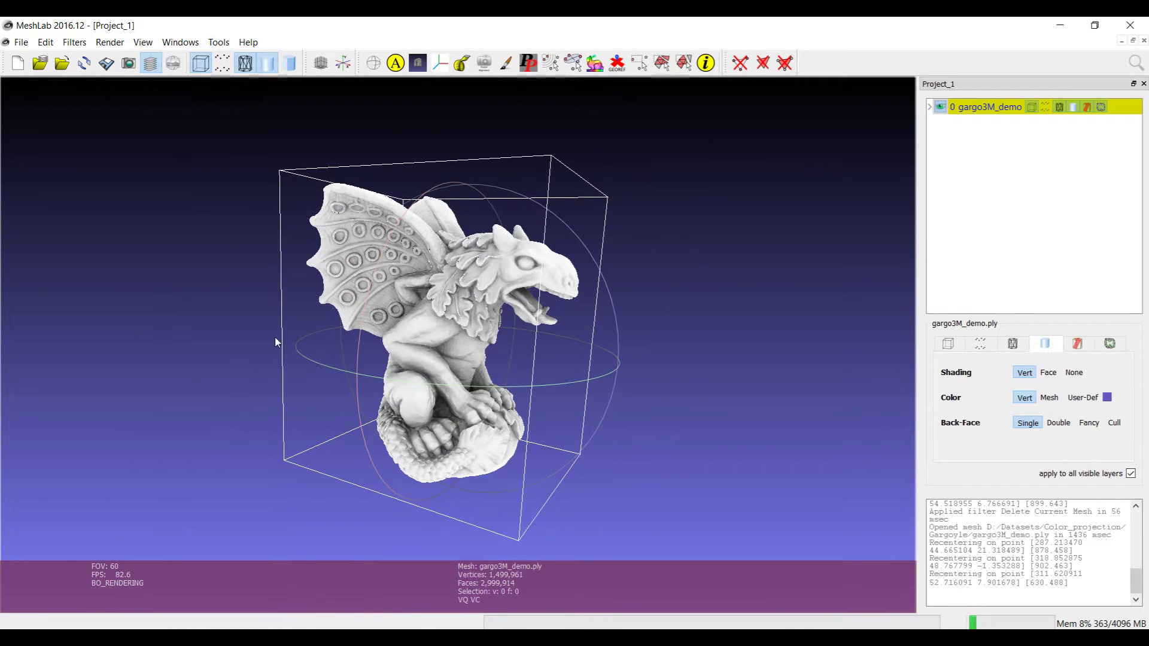
left_click_drag(274, 340, 443, 335)
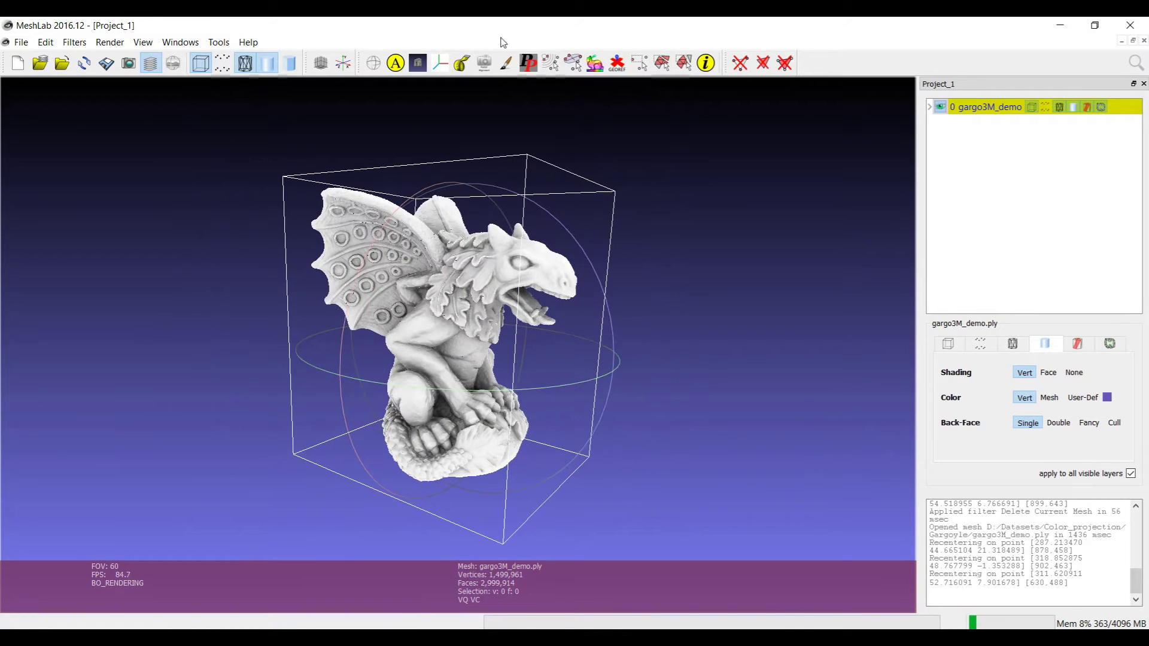
left_click(244, 64)
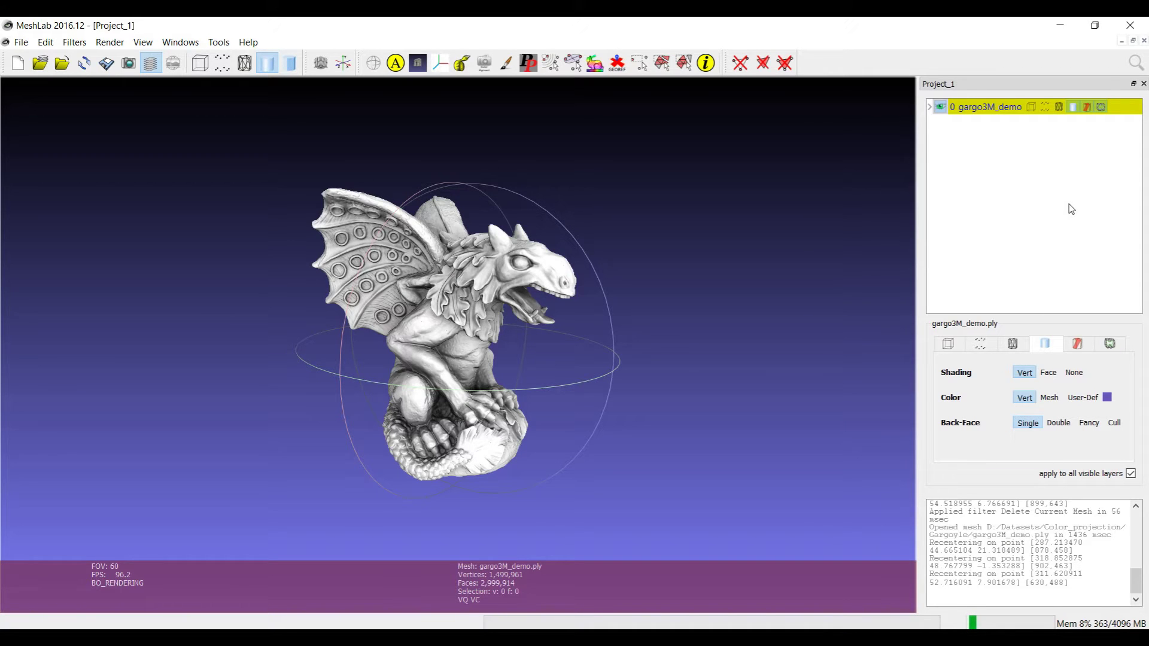
Step: Load Wood_Monster.ply from the recent files list as a second layer
left_click(21, 41)
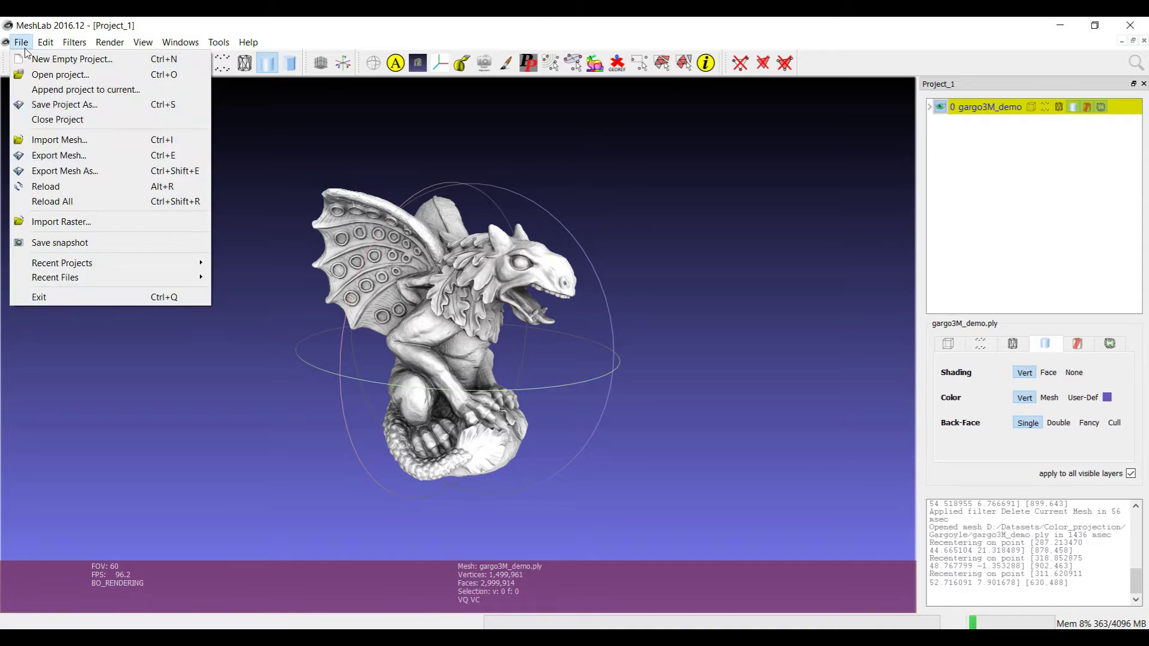
mouse_move(107, 277)
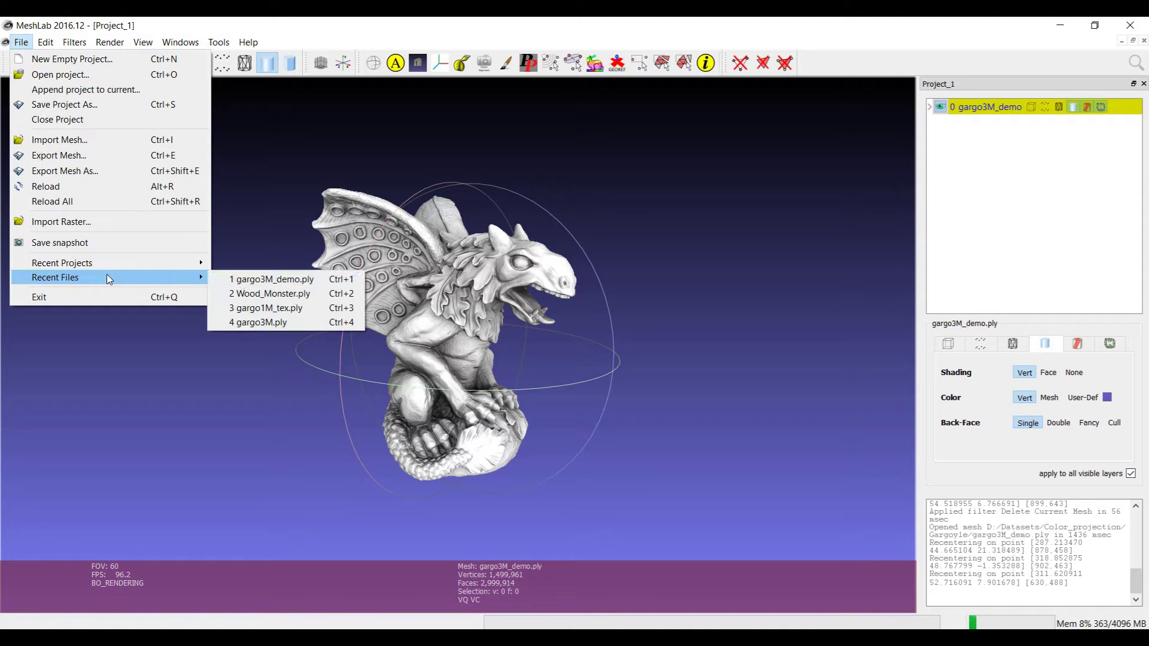
left_click(262, 294)
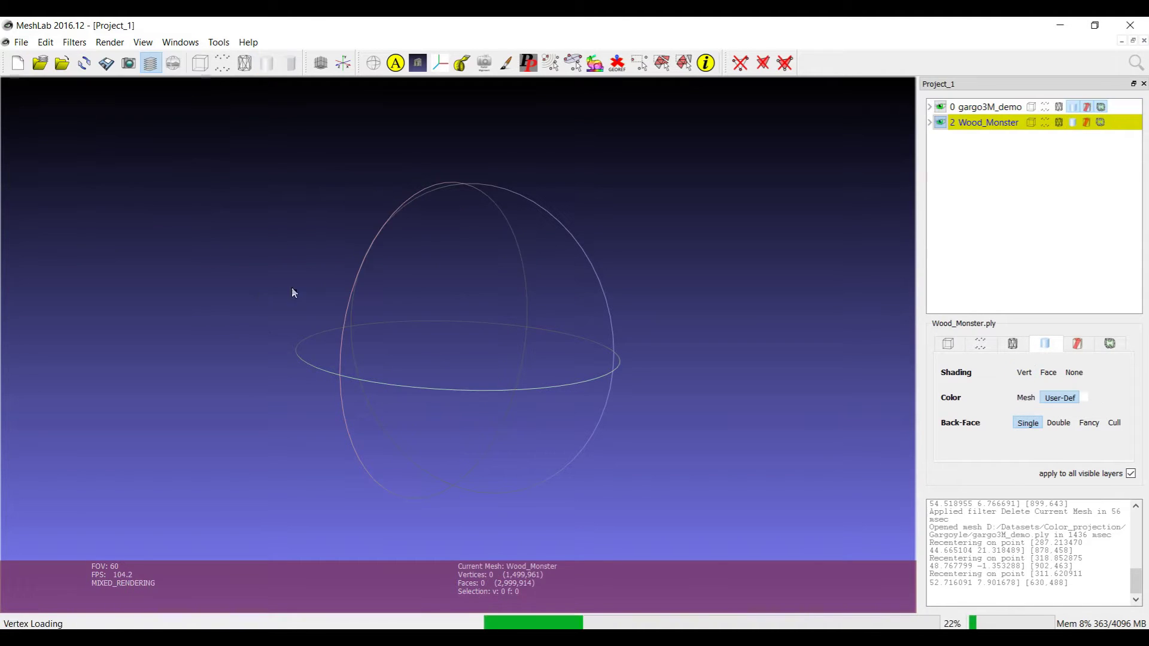
Step: Select the gargo3M_demo layer, render both meshes as points, and zoom in on the yellow fish
left_click(981, 107)
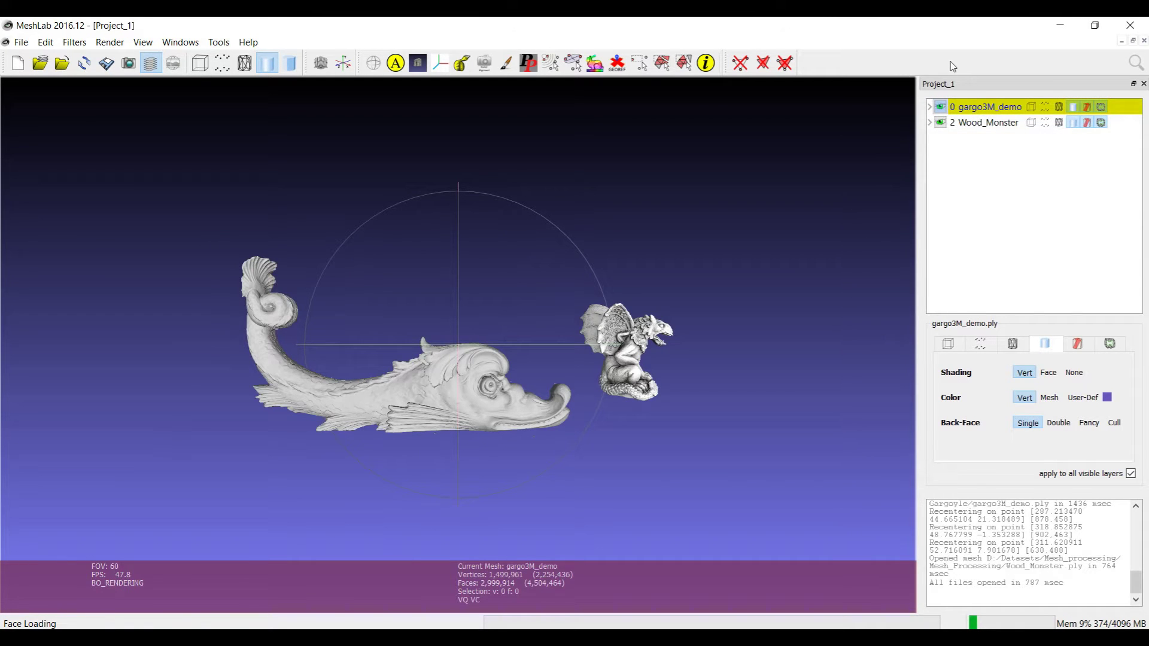
left_click(1045, 122)
scroll(872, 357, "up", 5)
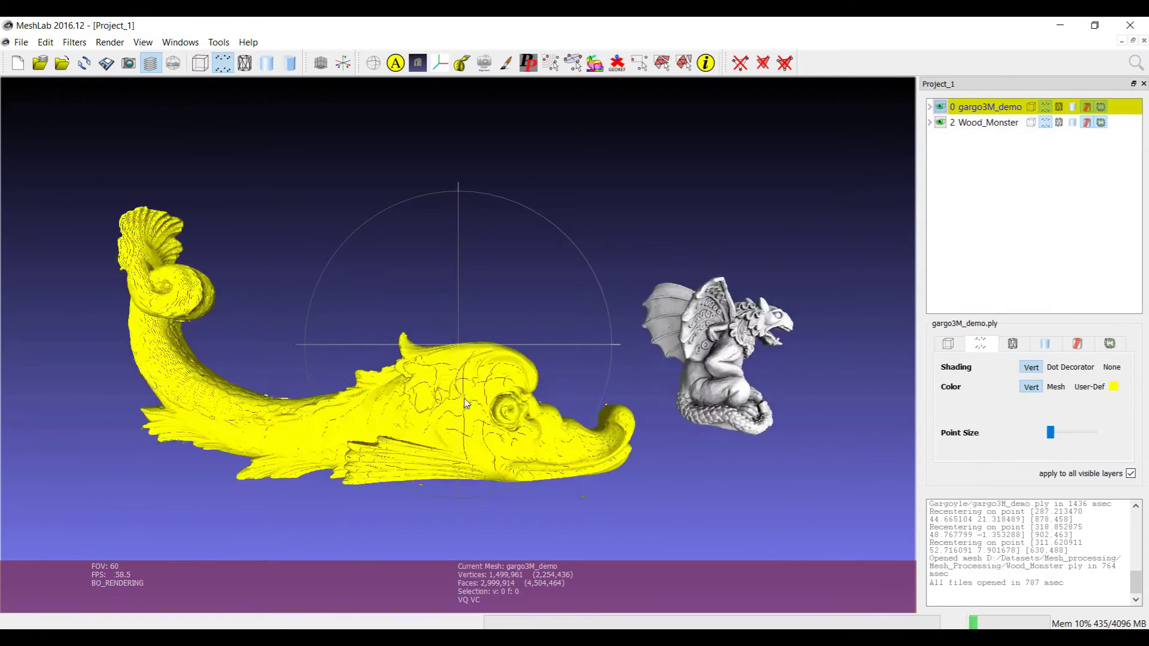
double_click(456, 409)
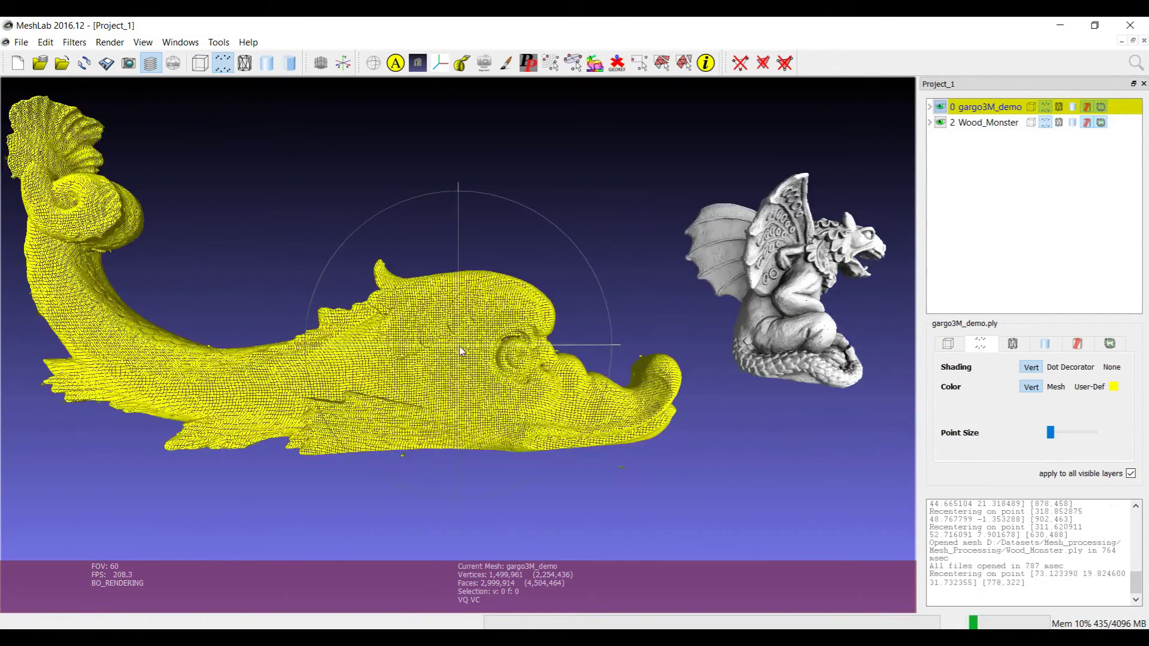
scroll(836, 326, "up", 4)
left_click_drag(836, 326, 909, 251)
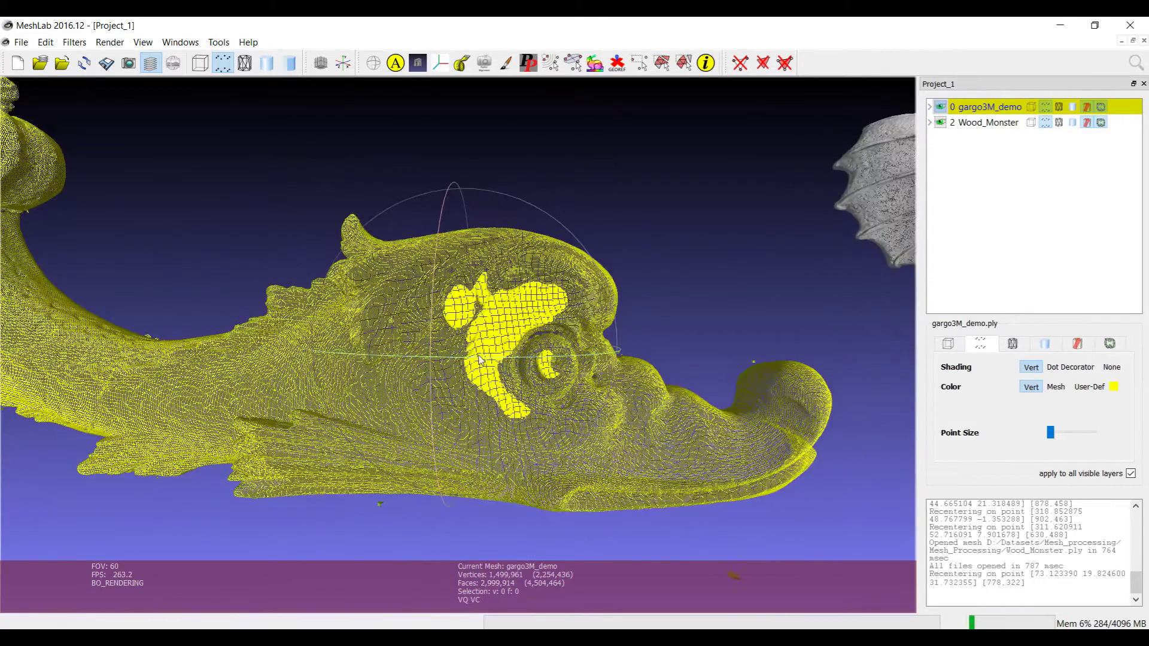
Step: Switch render modes from points to smooth and back to points, then hide the Wood_Monster mesh
left_click(1045, 122)
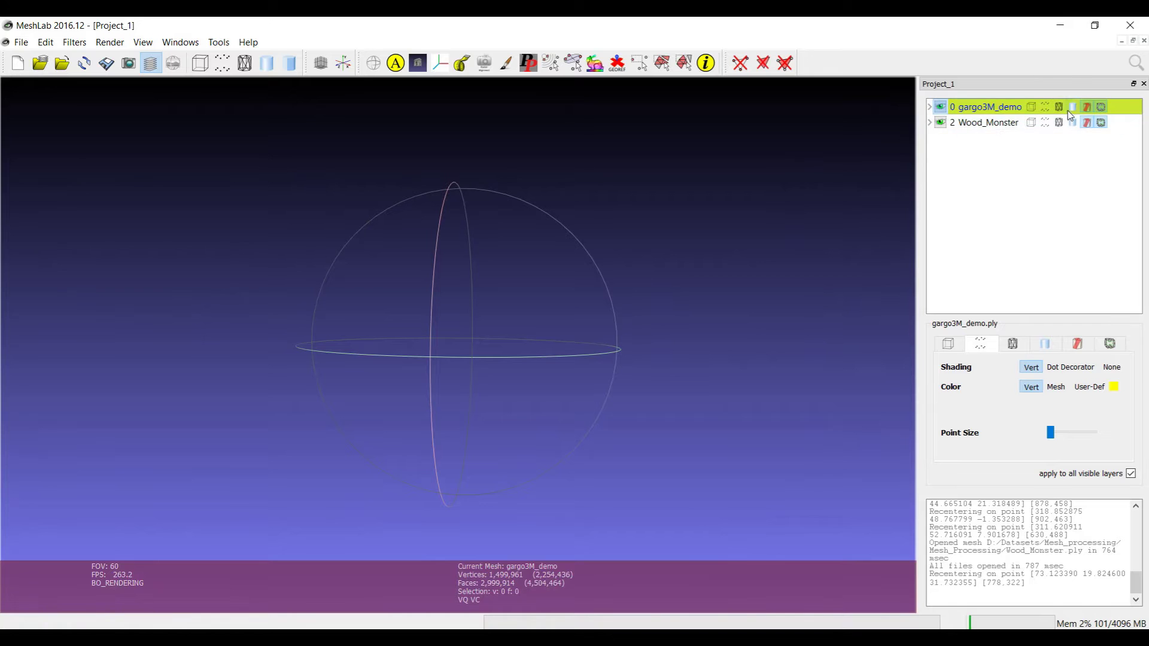
left_click(1072, 122)
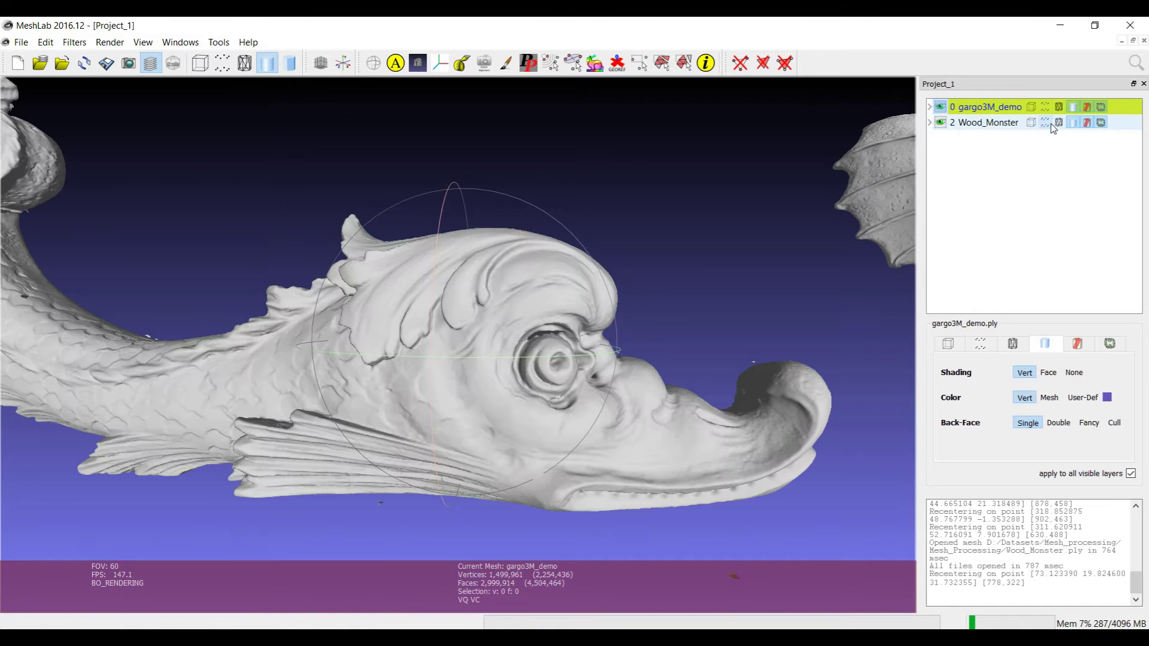
left_click(1044, 122)
left_click(940, 122)
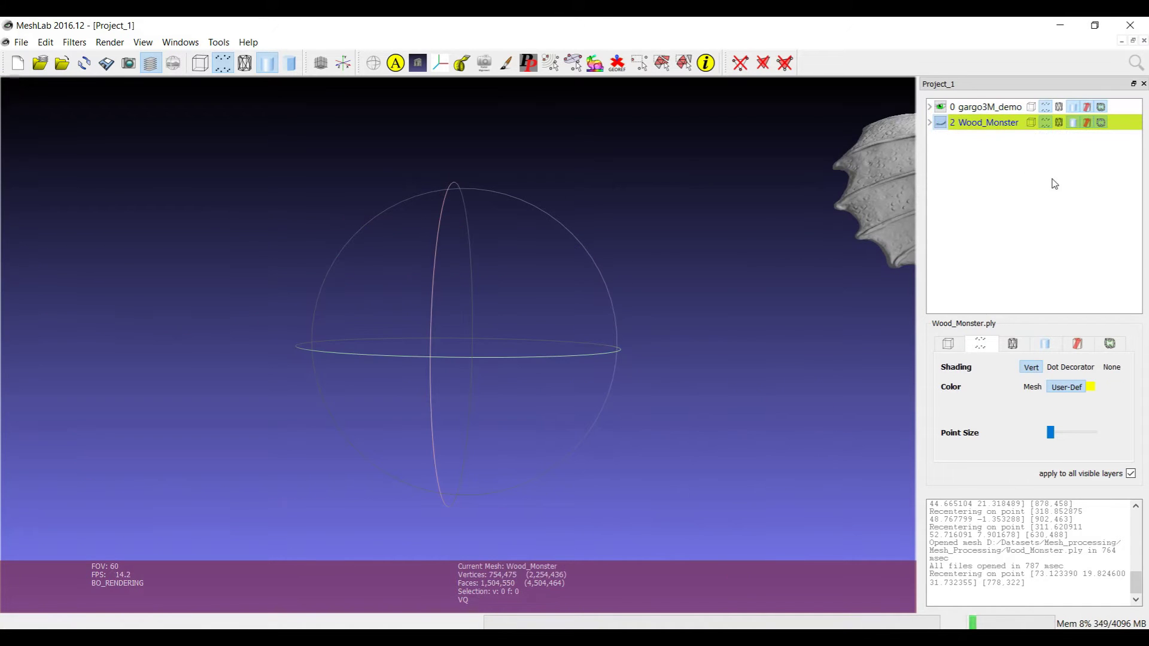
Step: Frame the gargoyle point cloud in the view and make gargo3M_demo the current layer
double_click(885, 212)
scroll(396, 386, "down", 5)
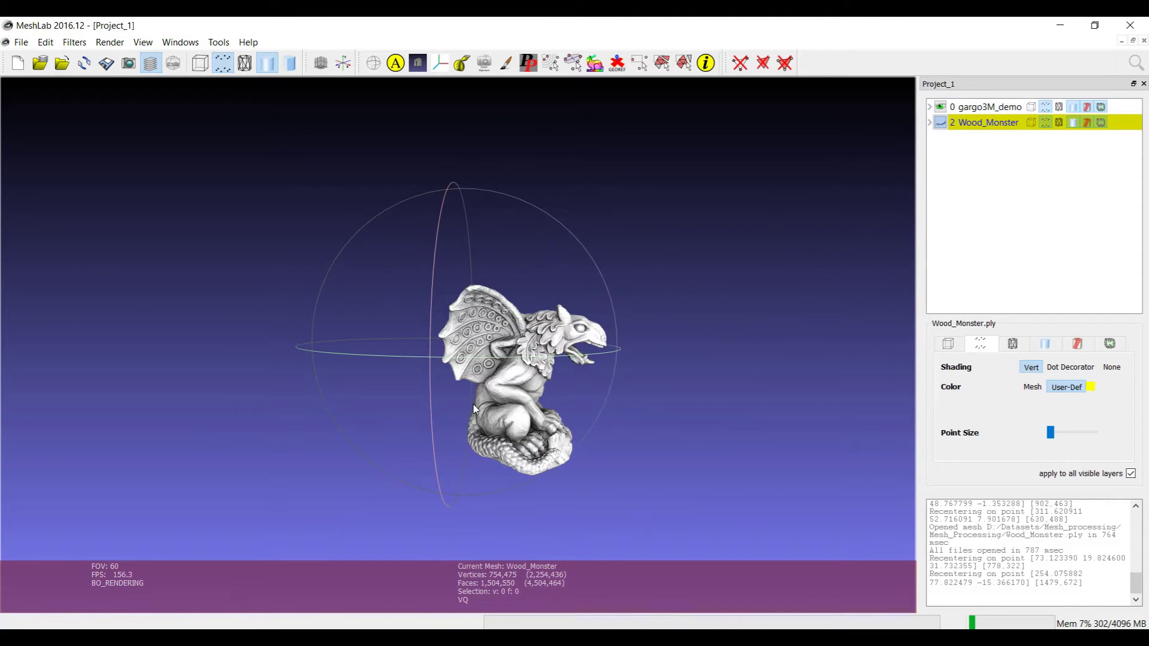
double_click(501, 412)
scroll(463, 325, "up", 6)
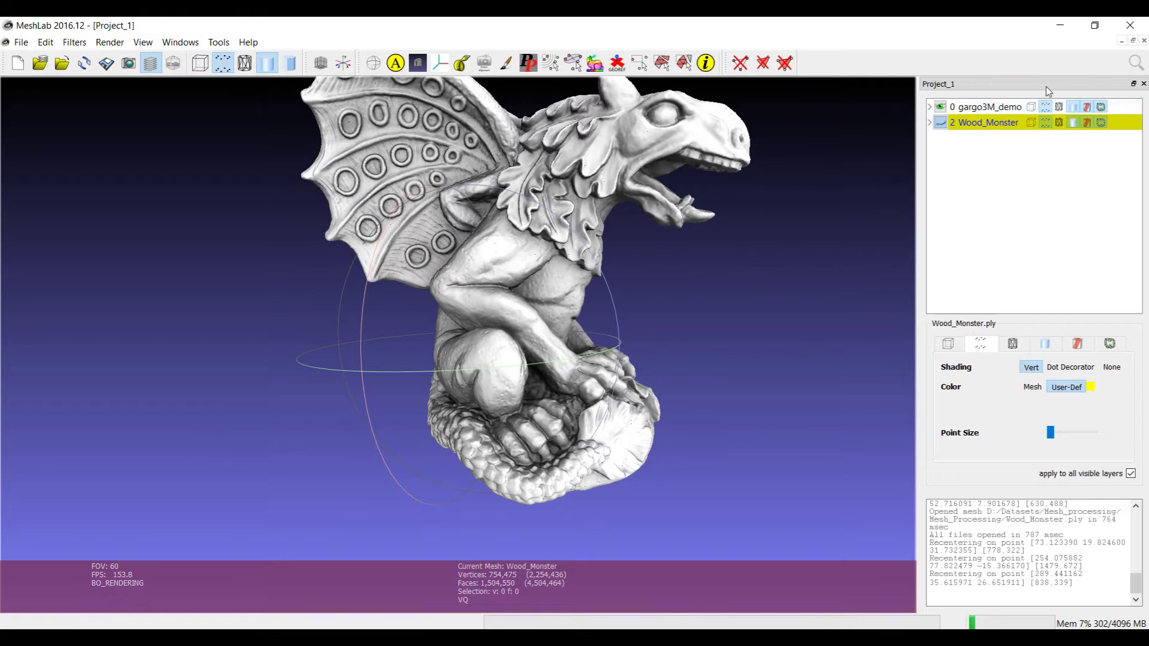
left_click(981, 110)
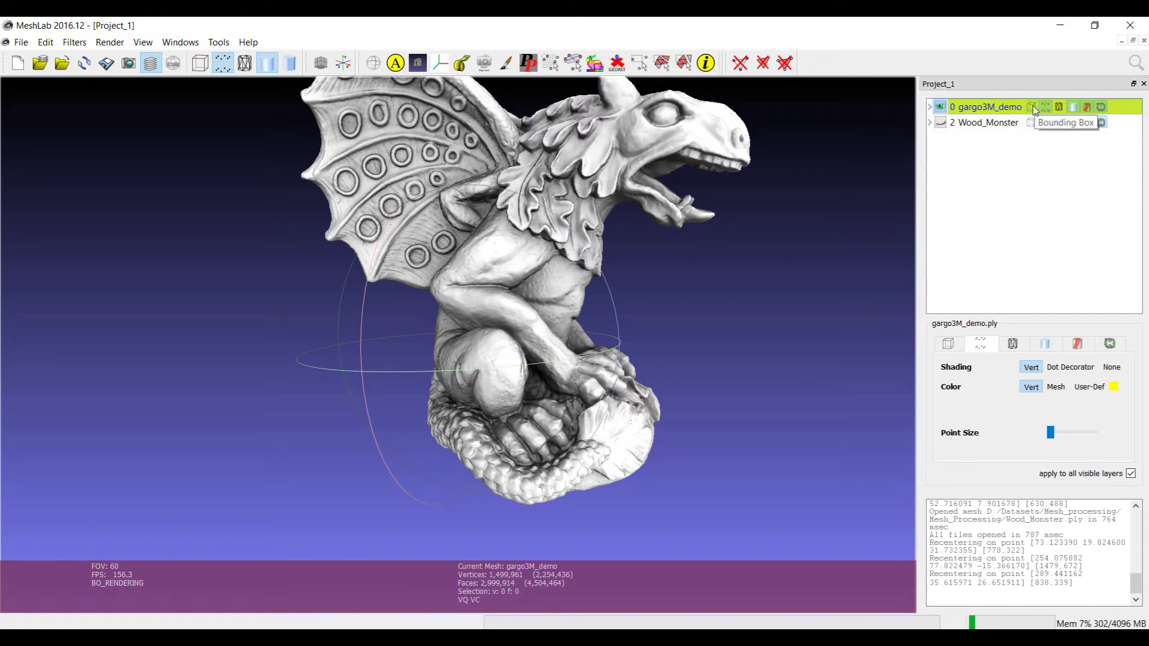
scroll(613, 314, "down", 5)
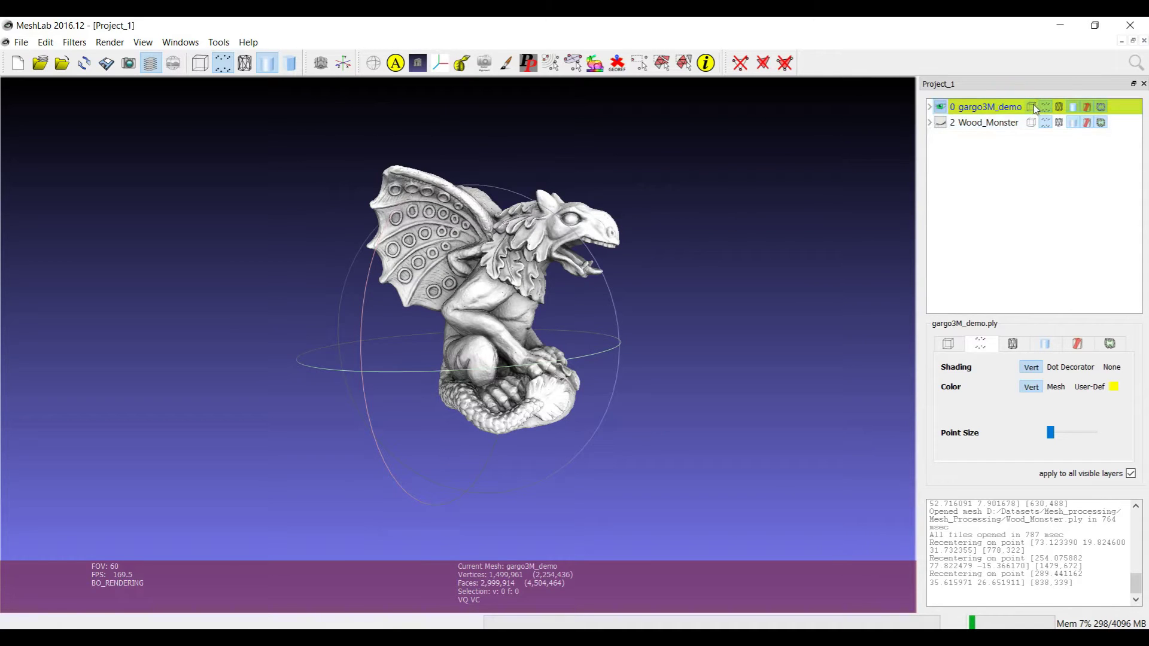
Step: Turn off the gargoyle's points and shaded surface so only its bounding box is drawn
left_click(1032, 107)
left_click_drag(535, 365, 605, 341)
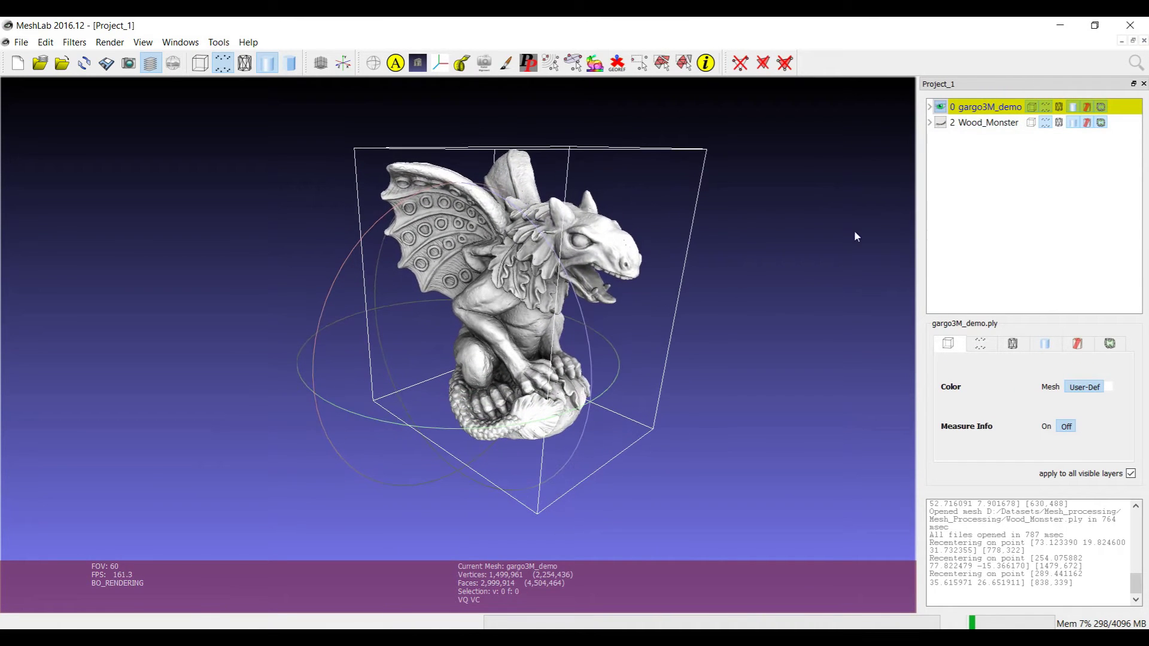
left_click(1032, 106)
left_click(1046, 106)
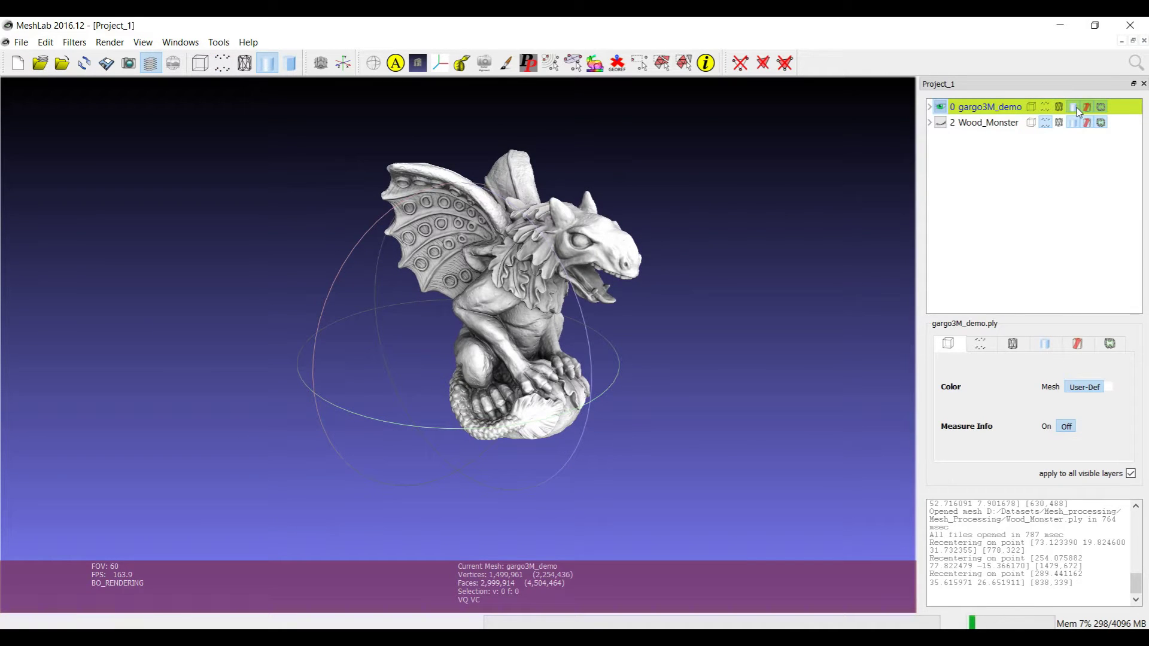
left_click(1074, 107)
left_click(1031, 107)
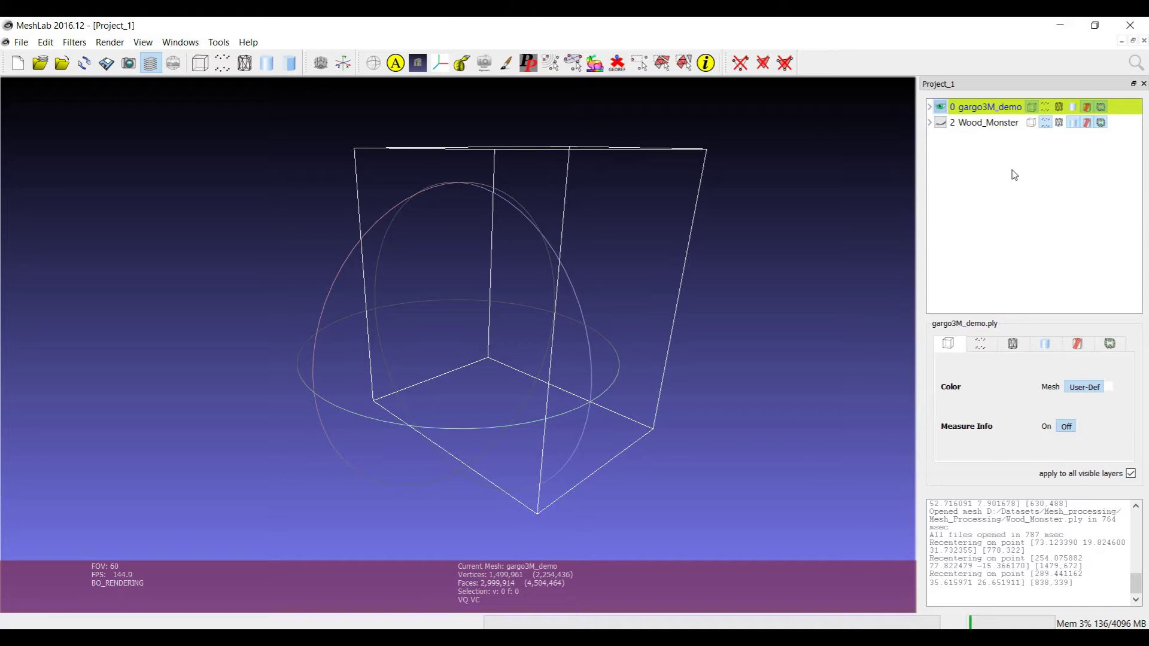
Step: Set the bounding box colour to a user-defined pink
left_click(1039, 567)
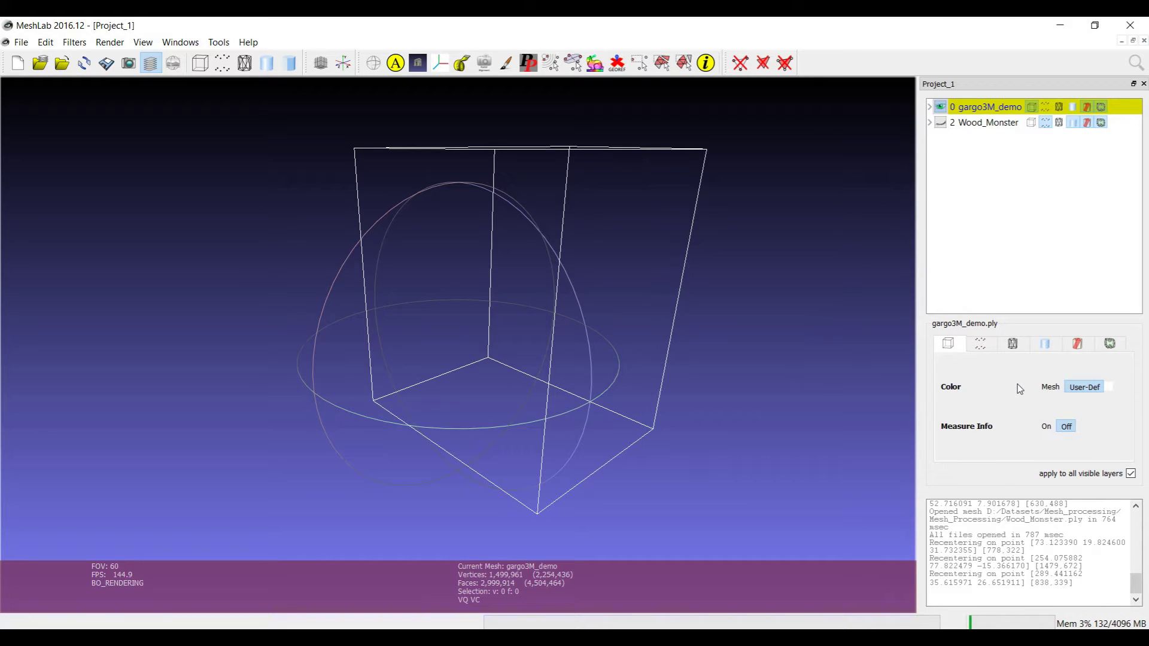
left_click_drag(553, 414, 568, 389)
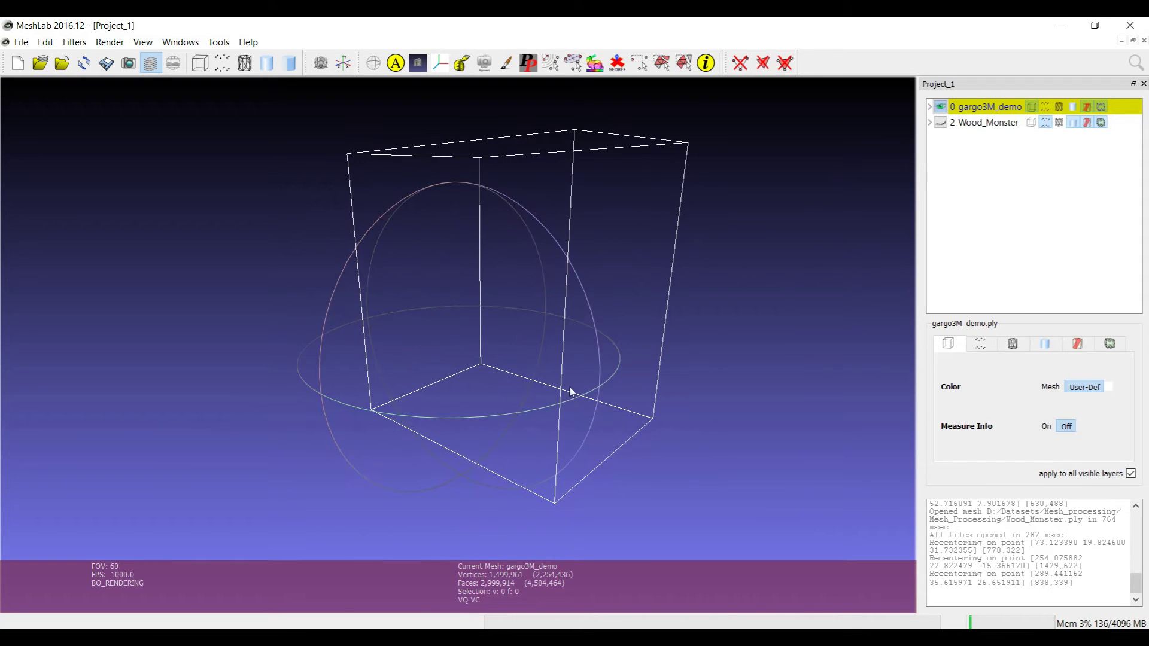
left_click(1050, 388)
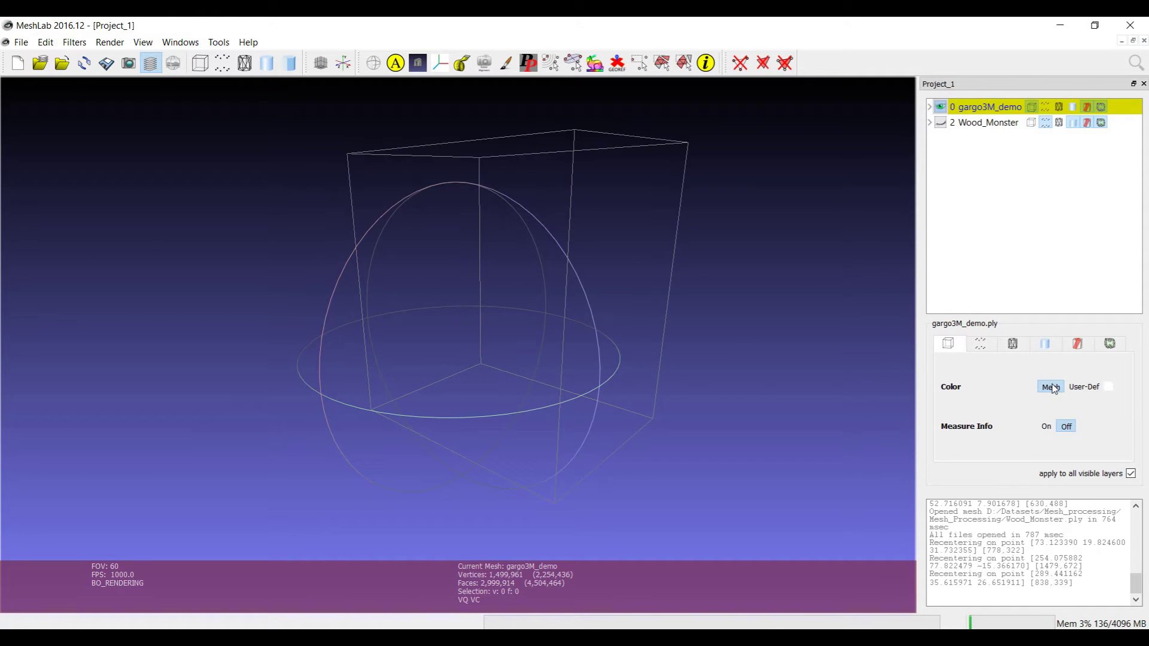
left_click(1110, 387)
left_click_drag(682, 294, 666, 282)
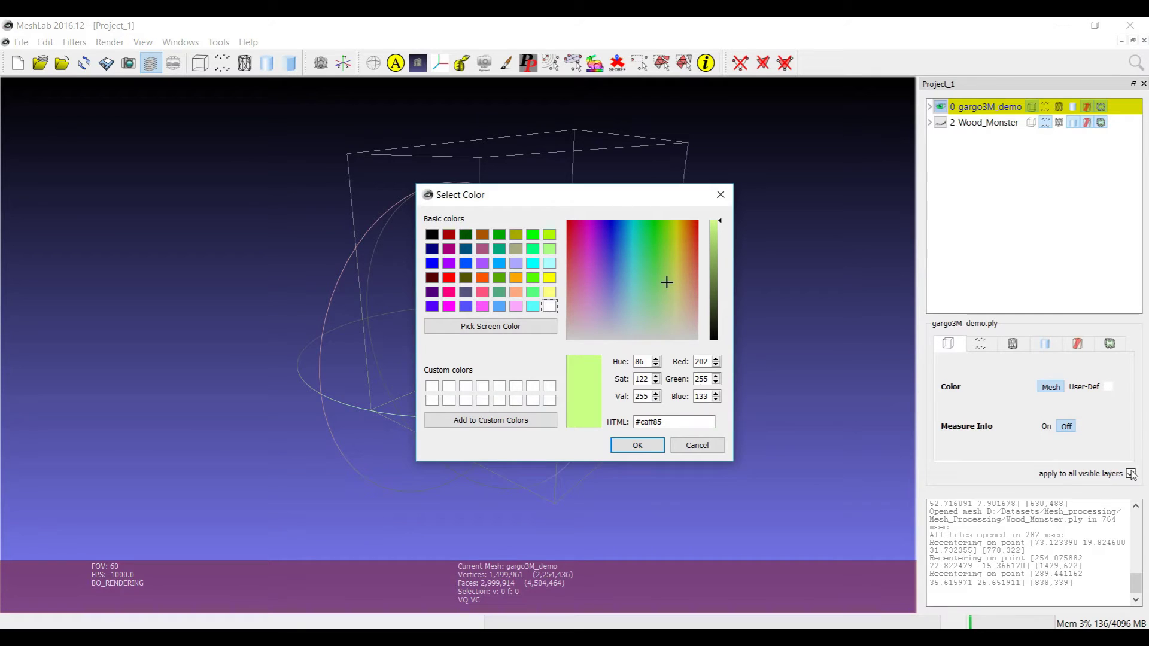
left_click(591, 264)
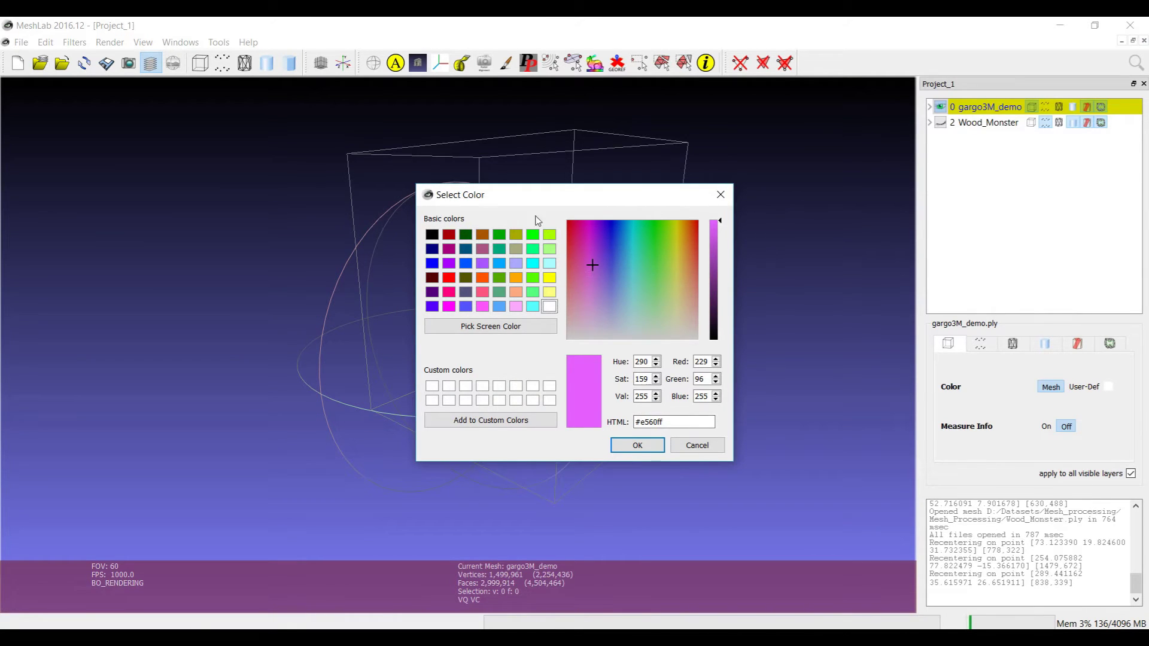
left_click(637, 444)
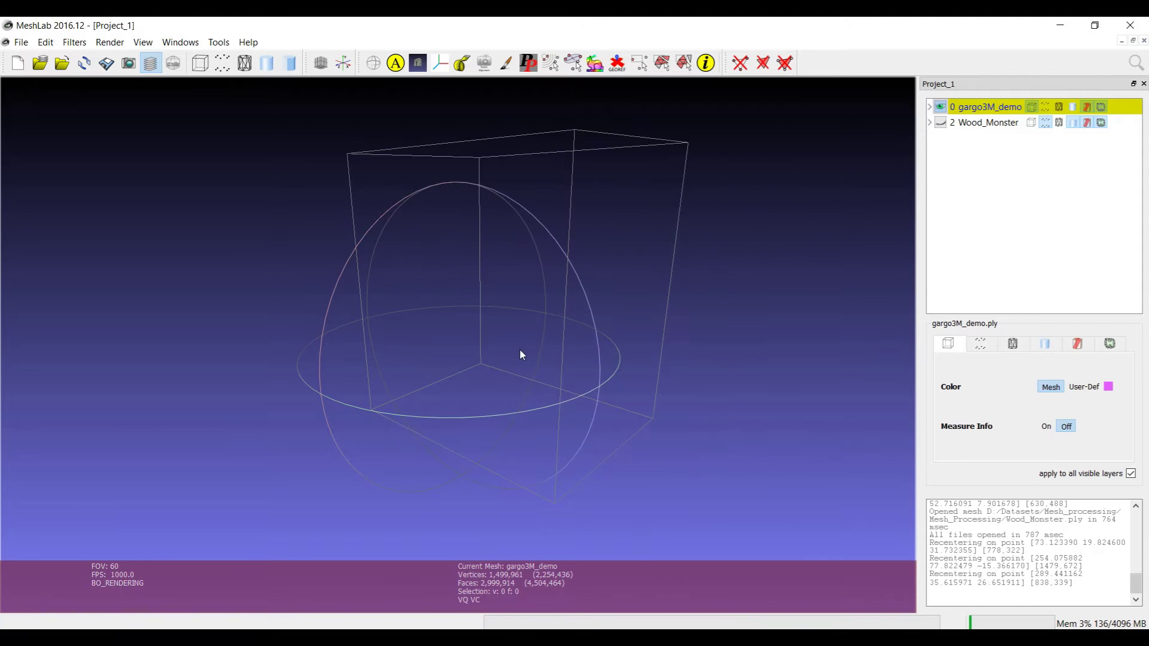
left_click_drag(519, 356, 688, 398)
left_click(1084, 387)
Step: Hide the pink bounding box and show the gargoyle as a point cloud again
left_click_drag(350, 307, 539, 372)
left_click(1032, 107)
left_click(1044, 107)
left_click_drag(729, 386, 603, 271)
scroll(480, 349, "up", 4)
double_click(603, 271)
scroll(461, 348, "up", 5)
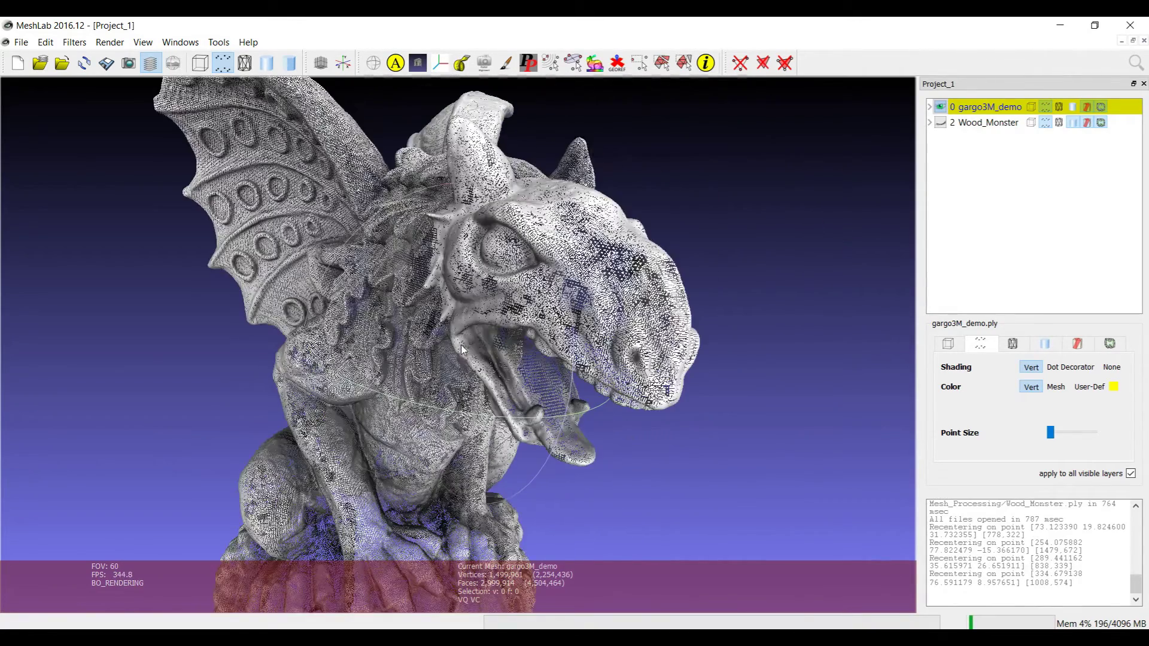
Step: Colour the points with Mesh colour, then the user-defined yellow
left_click(1056, 388)
left_click_drag(674, 323, 635, 316)
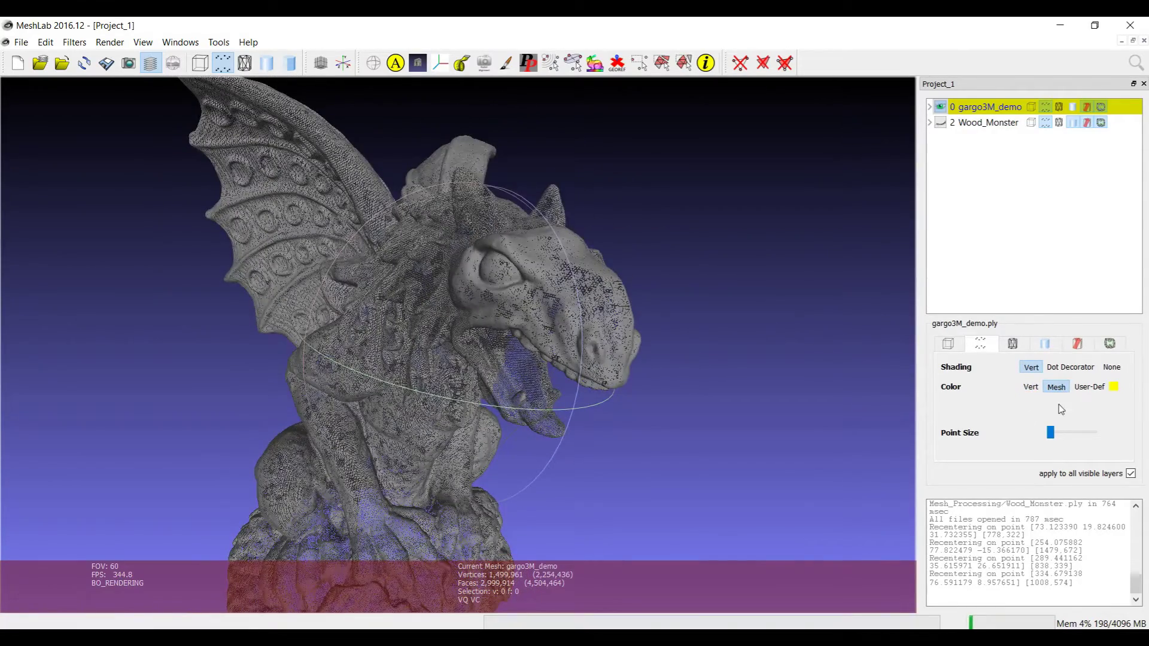
left_click(1089, 387)
scroll(417, 350, "down", 5)
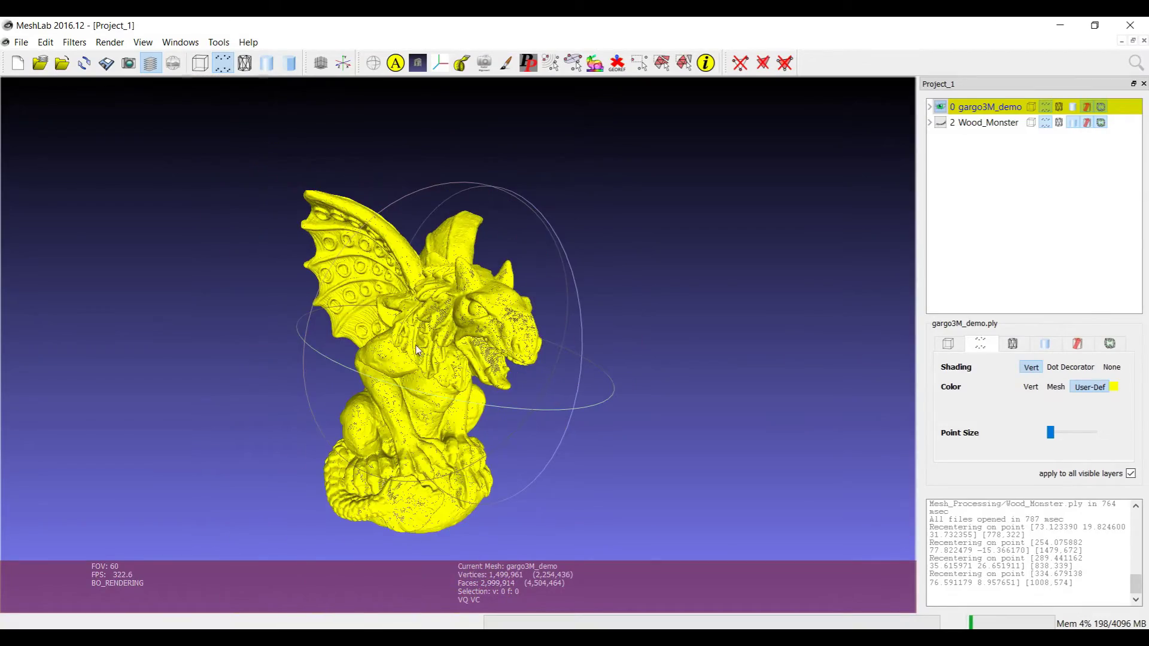
scroll(626, 478, "up", 10)
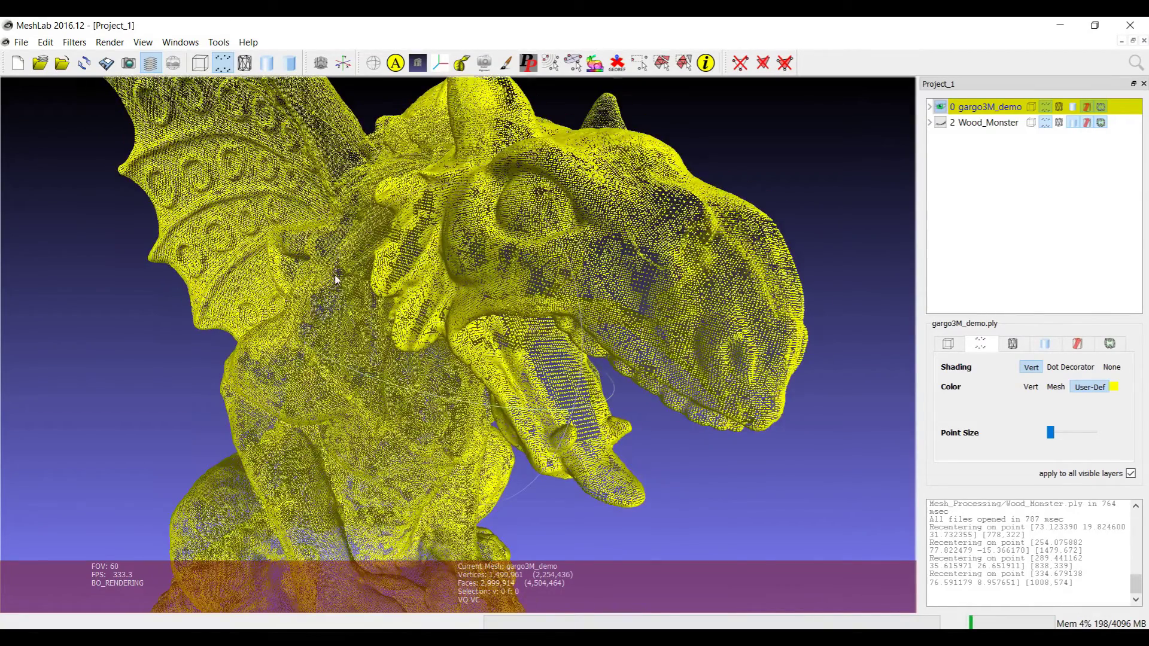
Step: Adjust the Point Size slider and zoom in to inspect the yellow point cloud
mouse_move(1050, 431)
left_mouse_down()
mouse_move(1072, 436)
mouse_move(1050, 435)
left_mouse_up()
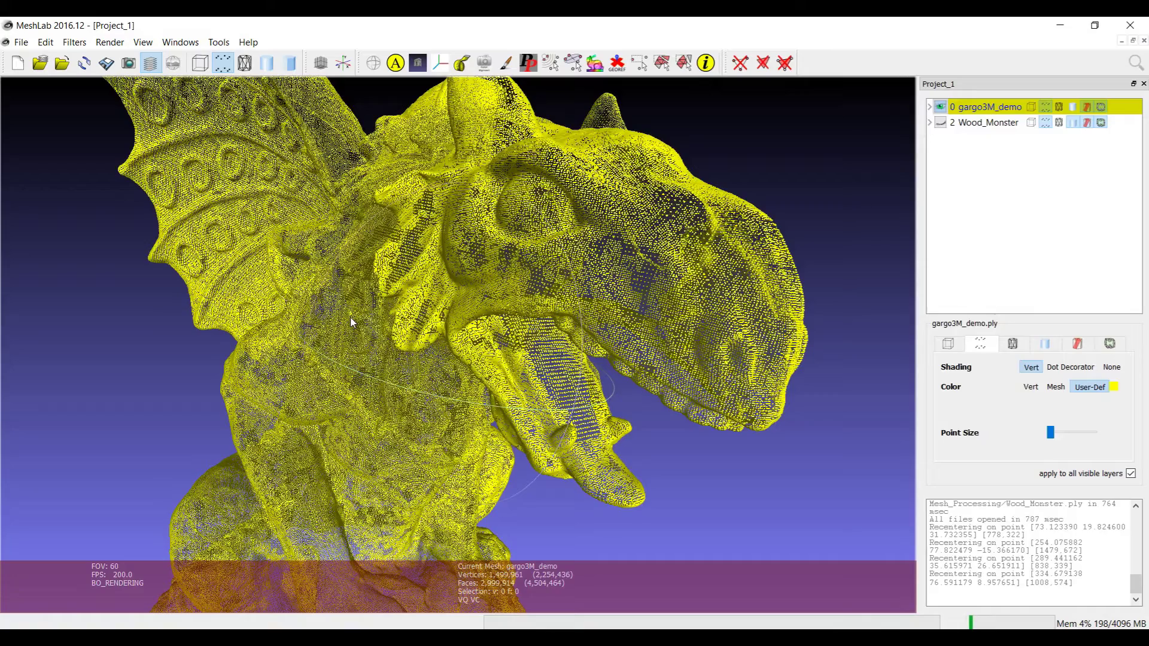
scroll(368, 350, "up", 5, "alt")
scroll(375, 354, "down", 8)
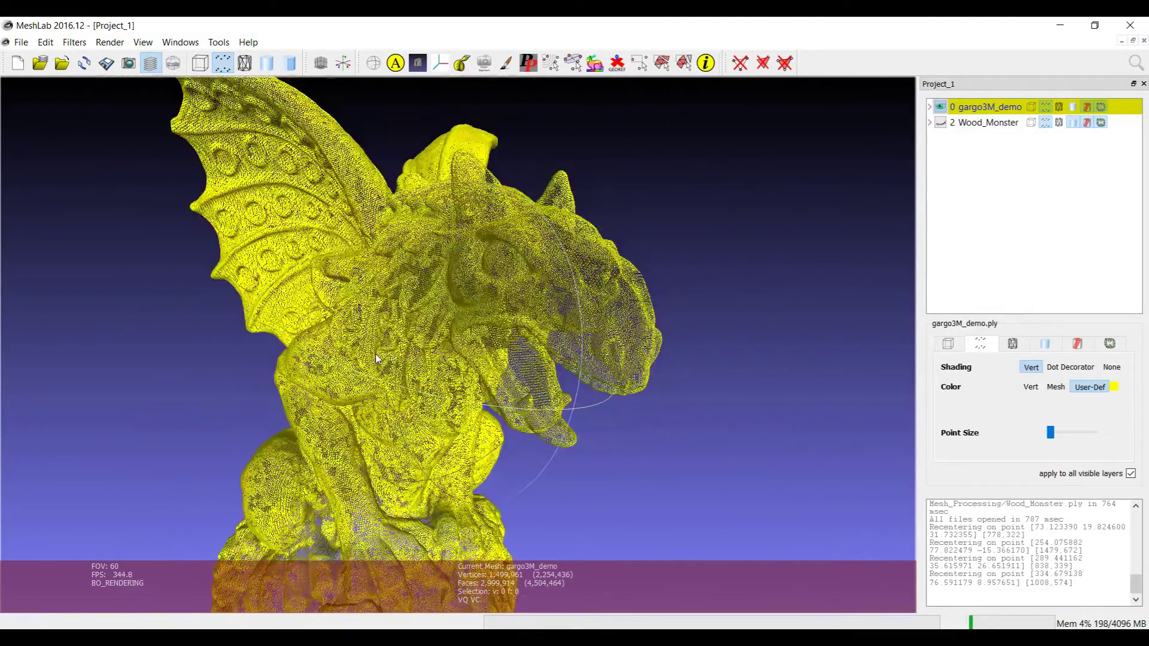
double_click(454, 419)
scroll(672, 350, "down", 8)
scroll(513, 323, "up", 4)
scroll(513, 323, "up", 4)
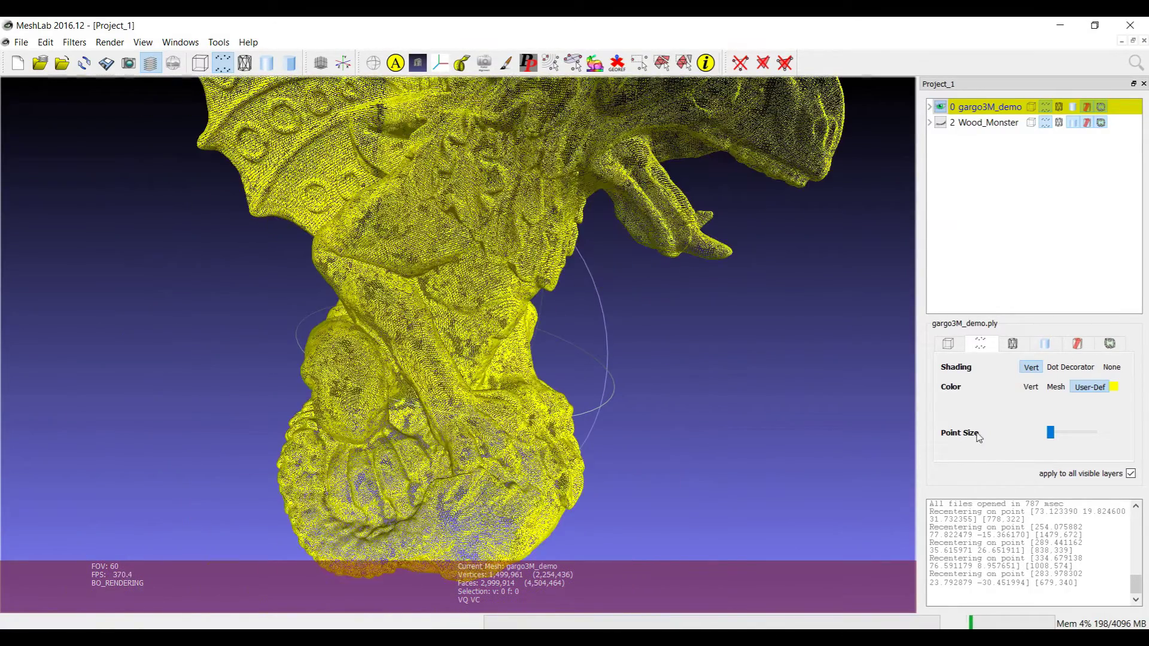
Step: Set the points' Color to Vert and Shading to None, then to Dot Decorator
left_click(1031, 388)
left_click_drag(420, 259, 399, 238)
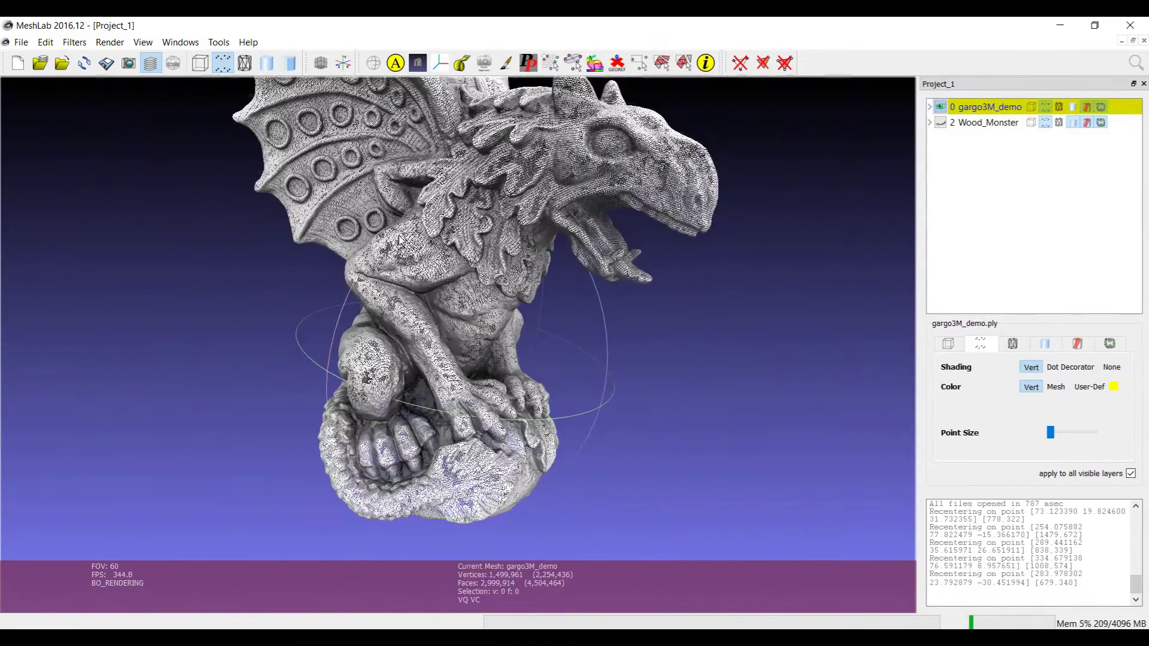
left_click(1111, 366)
left_click_drag(562, 238, 557, 197)
double_click(501, 207)
scroll(501, 207, "up", 3)
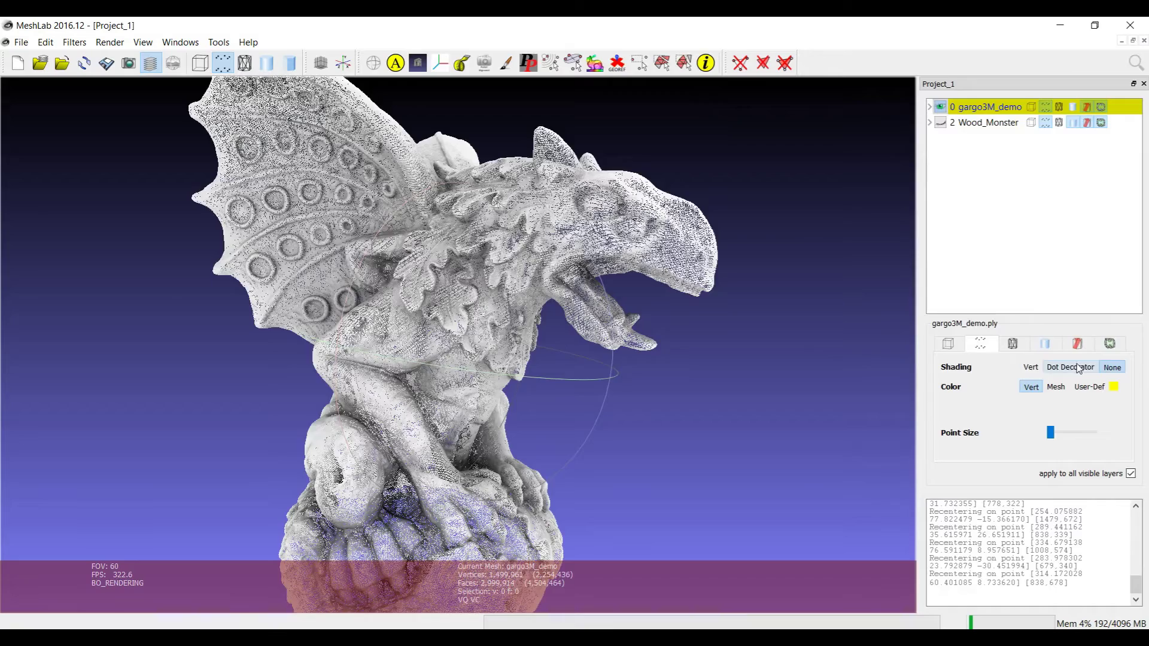
left_click(1071, 367)
scroll(430, 326, "up", 2)
scroll(431, 327, "up", 5)
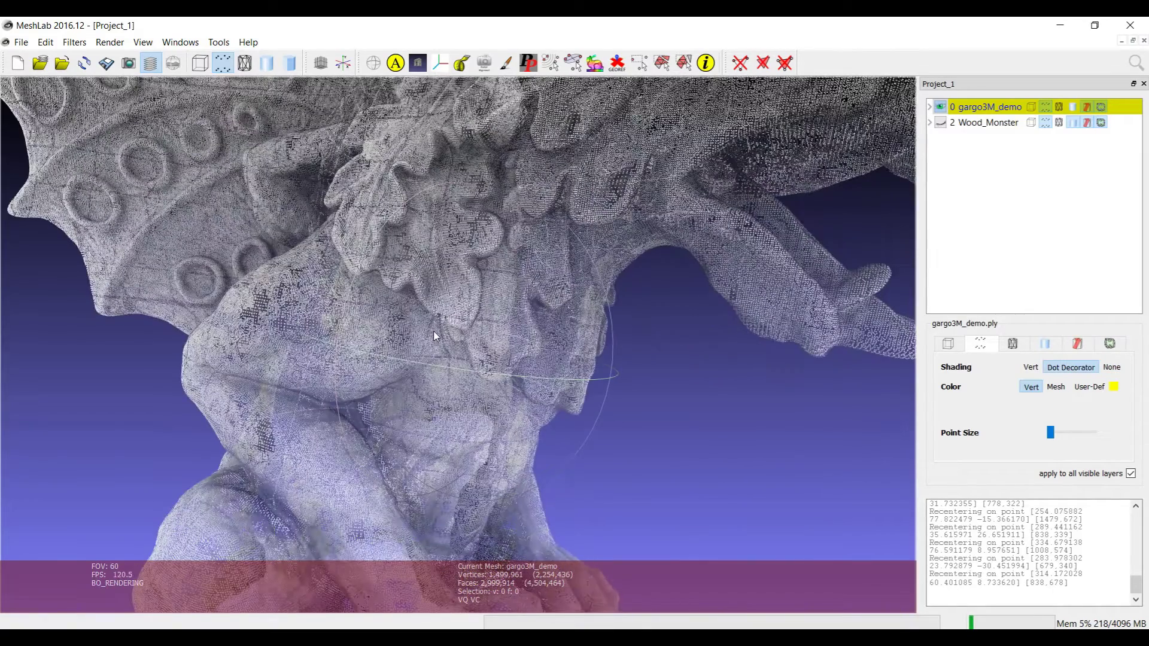
Step: Restore lit point shading, open the wireframe render settings, and turn points off
left_click(1031, 368)
left_click(1012, 345)
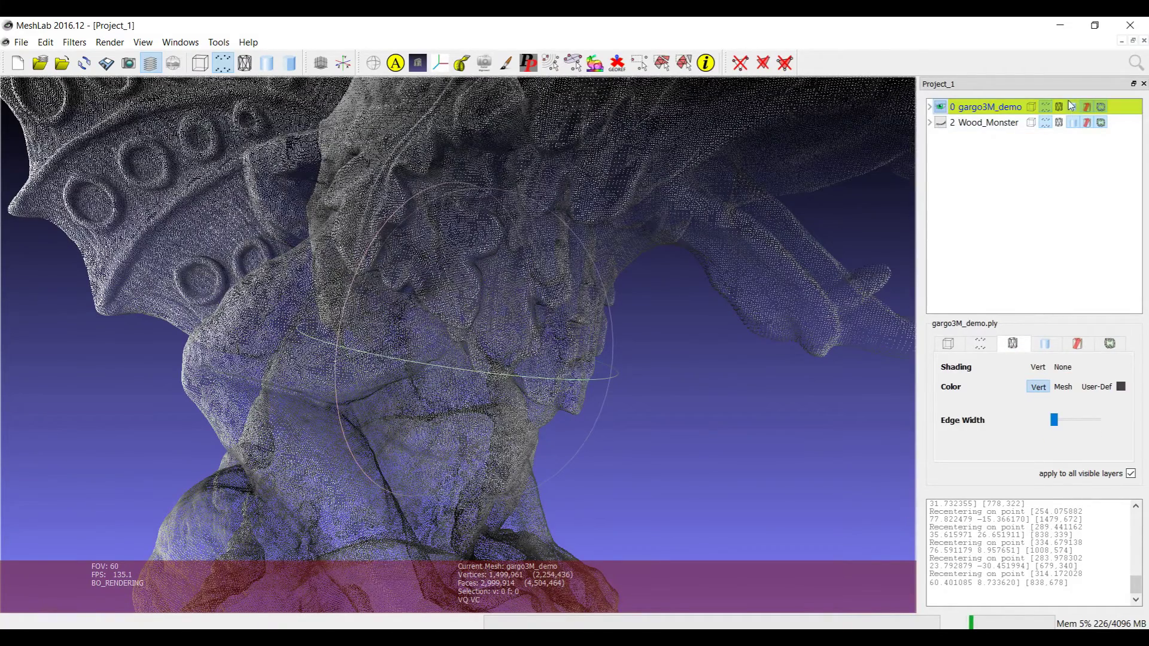
left_click(1043, 106)
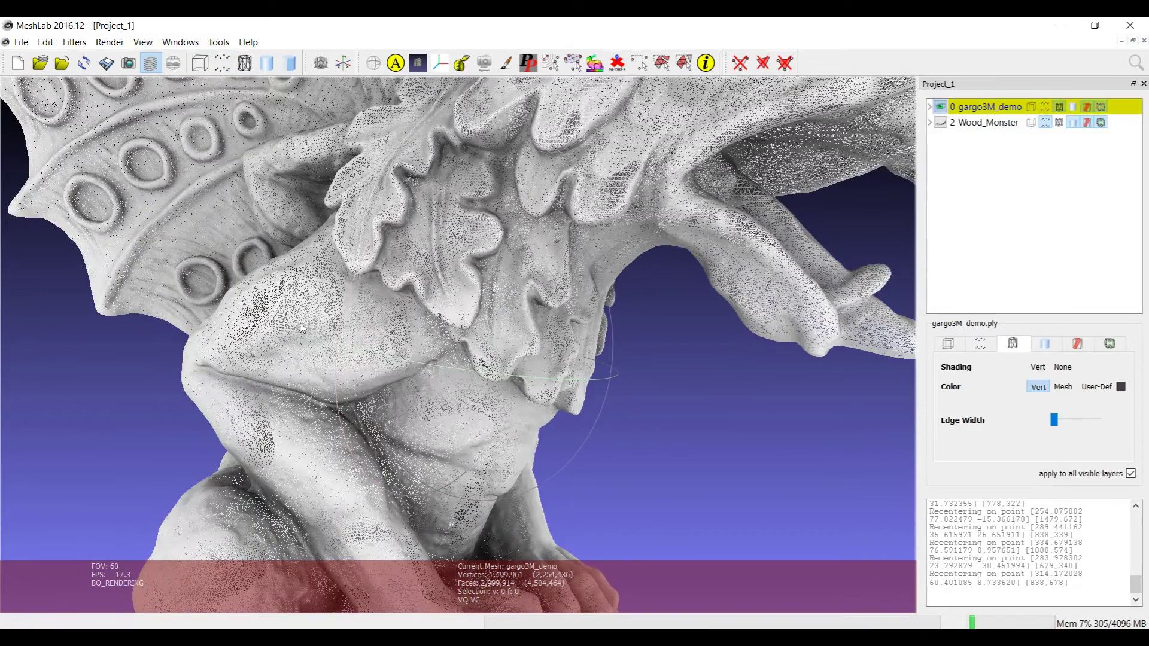
scroll(300, 326, "up", 5)
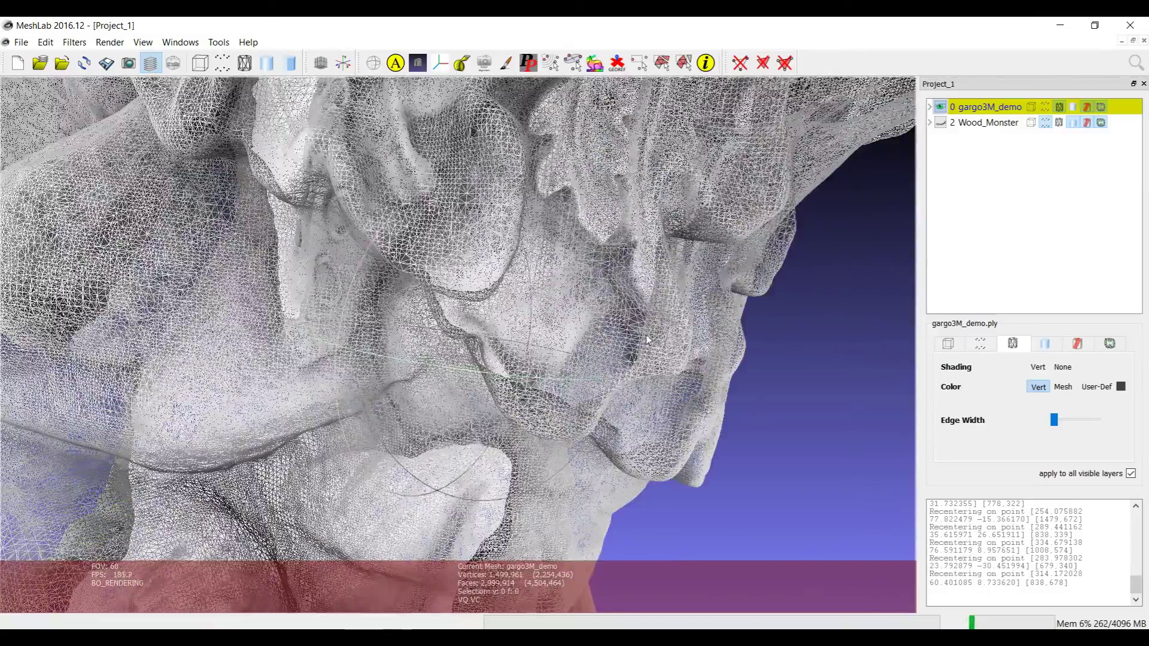
scroll(460, 350, "down", 5)
left_click_drag(461, 350, 389, 364)
scroll(389, 363, "up", 5)
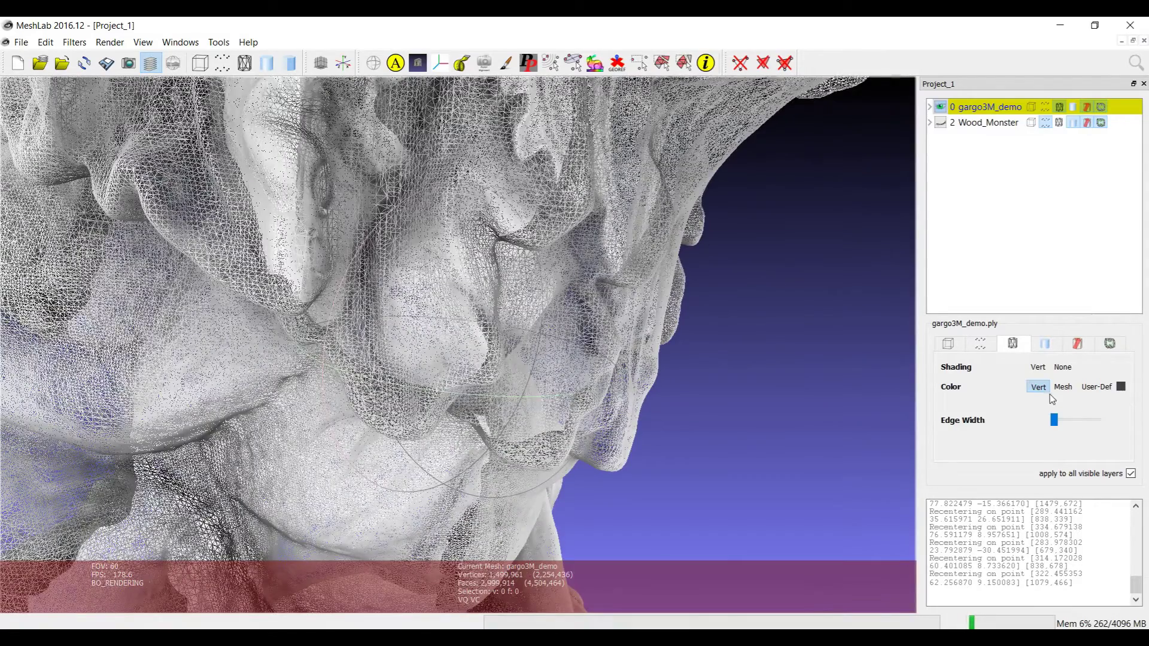
Step: Give the wireframe Mesh colour and Vert shading, then switch Color to User-Def
left_click(1062, 387)
scroll(457, 321, "down", 3)
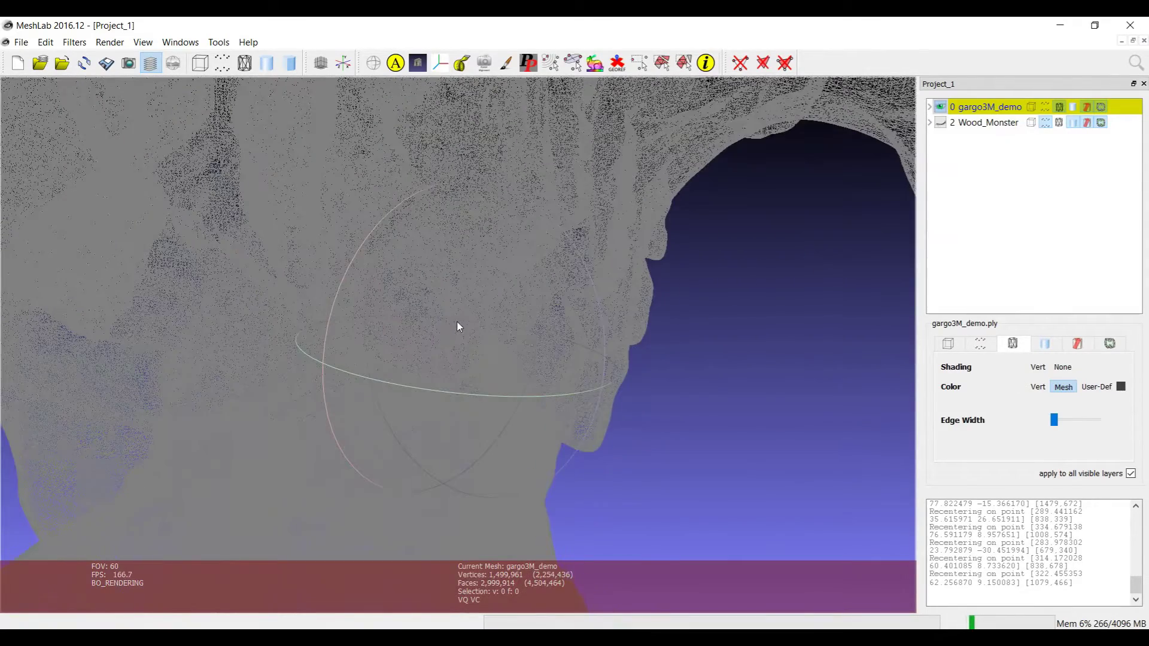
left_click(1038, 366)
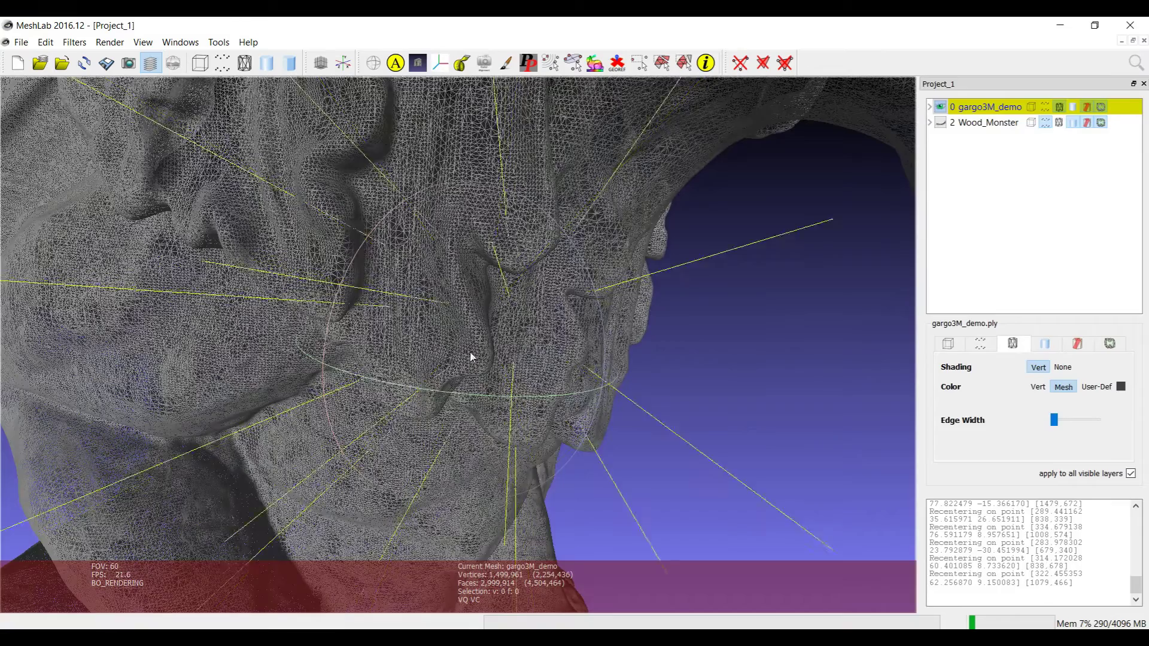
left_click_drag(501, 357, 914, 397, "ctrl+shift")
left_click(1050, 366)
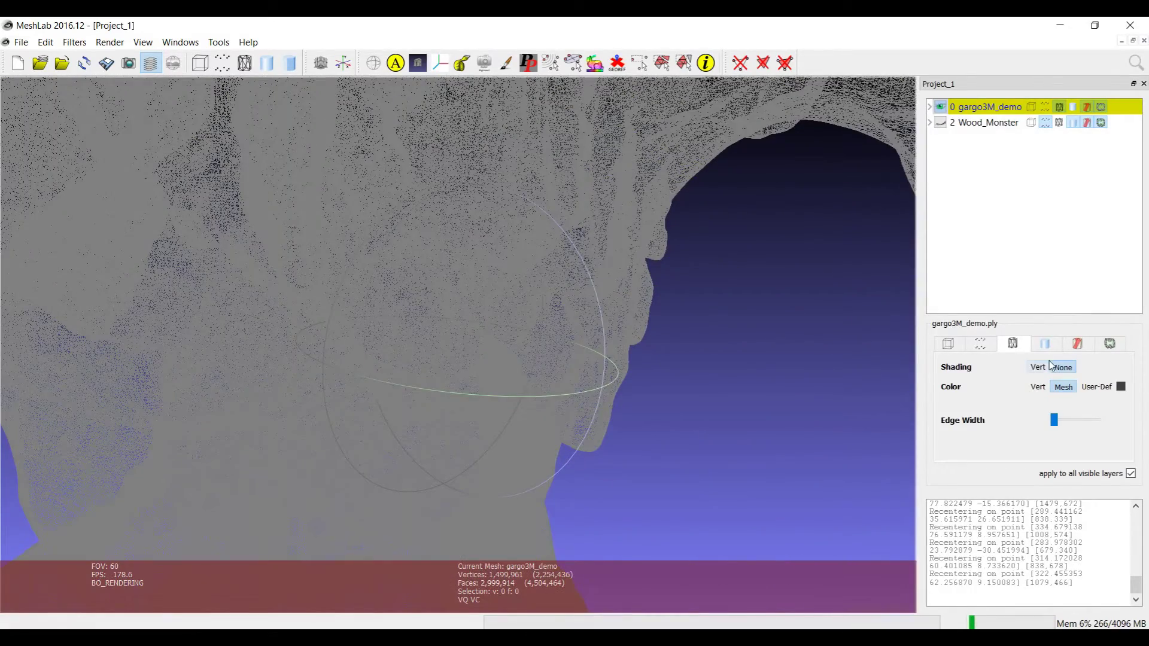
left_click(1038, 367)
left_click(1100, 388)
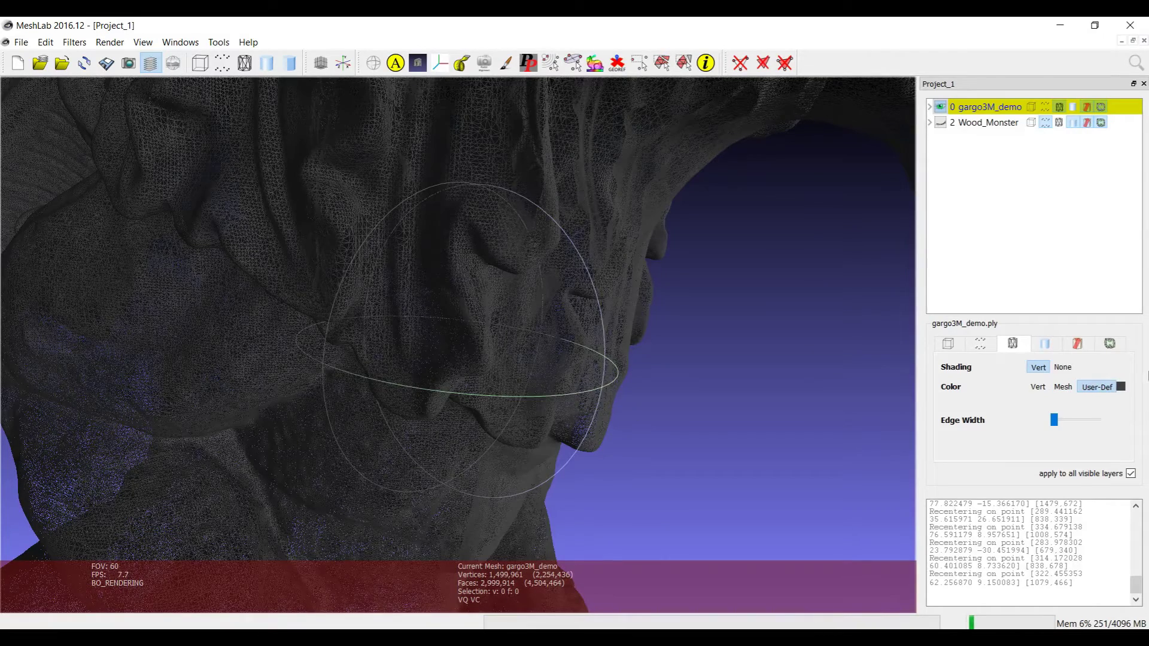
Step: Pick a teal basic colour for the wireframe's User-Def colour
left_click(1120, 387)
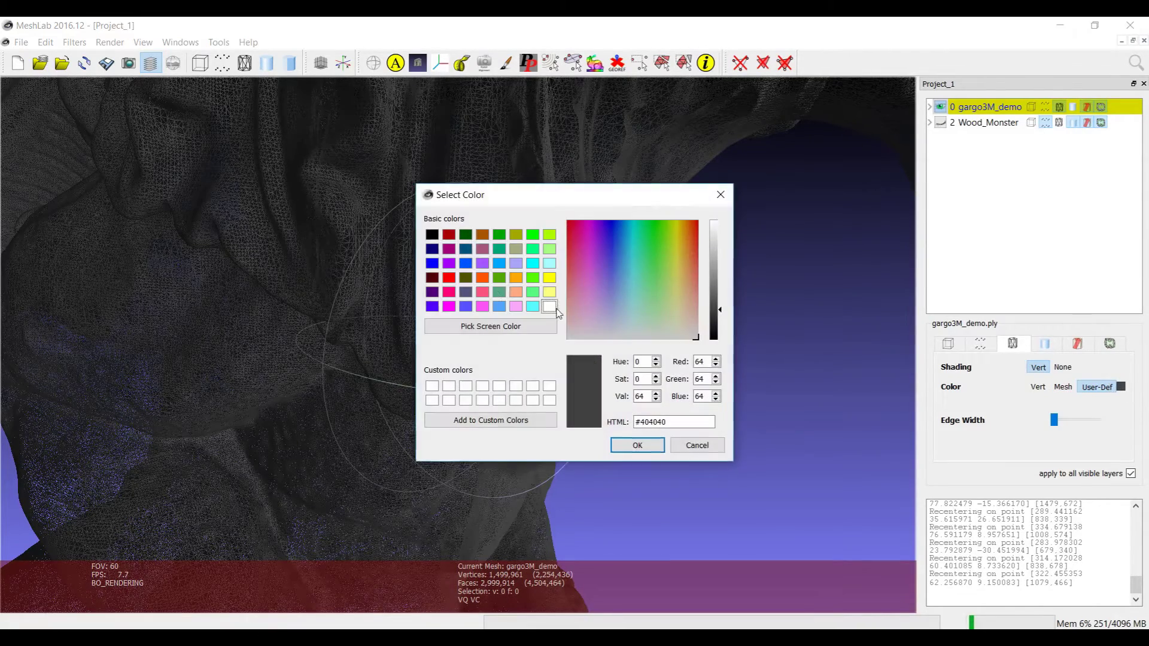
left_click(499, 291)
left_click(637, 445)
Step: Rotate and zoom the view, then slightly increase the Edge Width
scroll(450, 394, "up", 3)
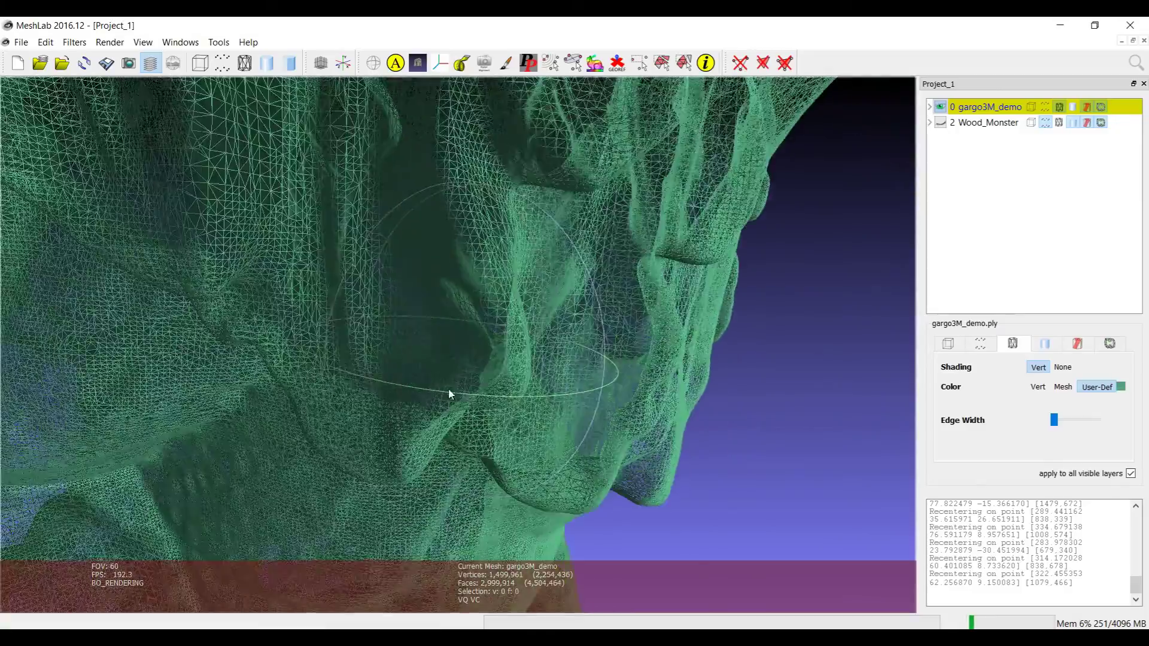
left_click_drag(450, 393, 189, 203)
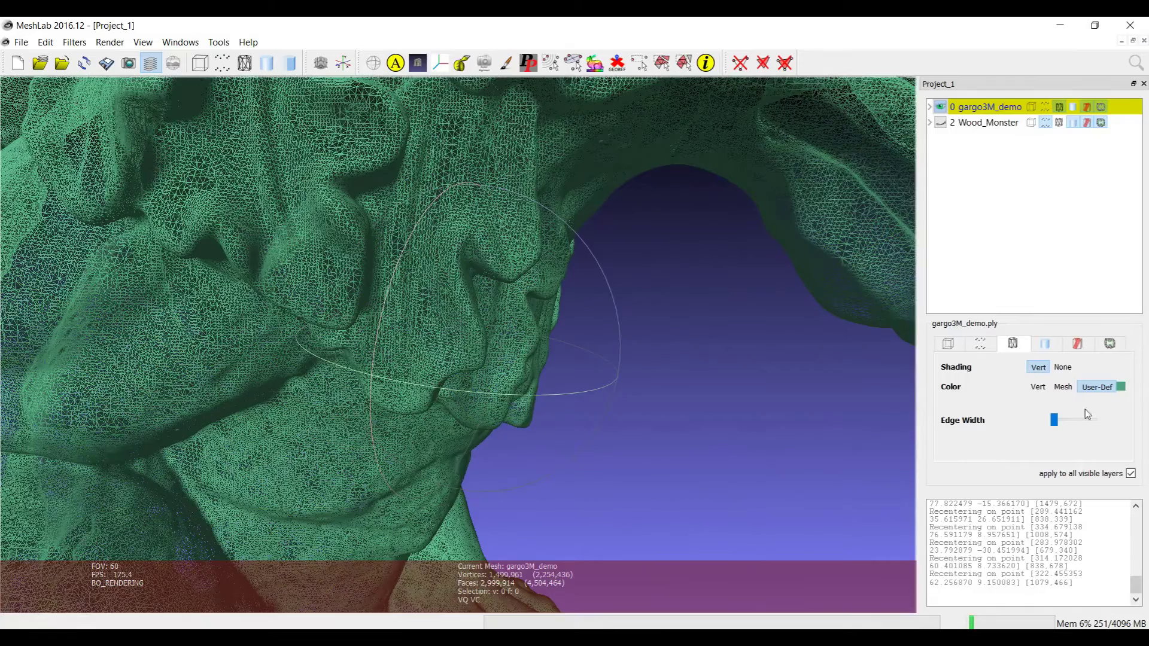
double_click(226, 364)
scroll(461, 349, "up", 3)
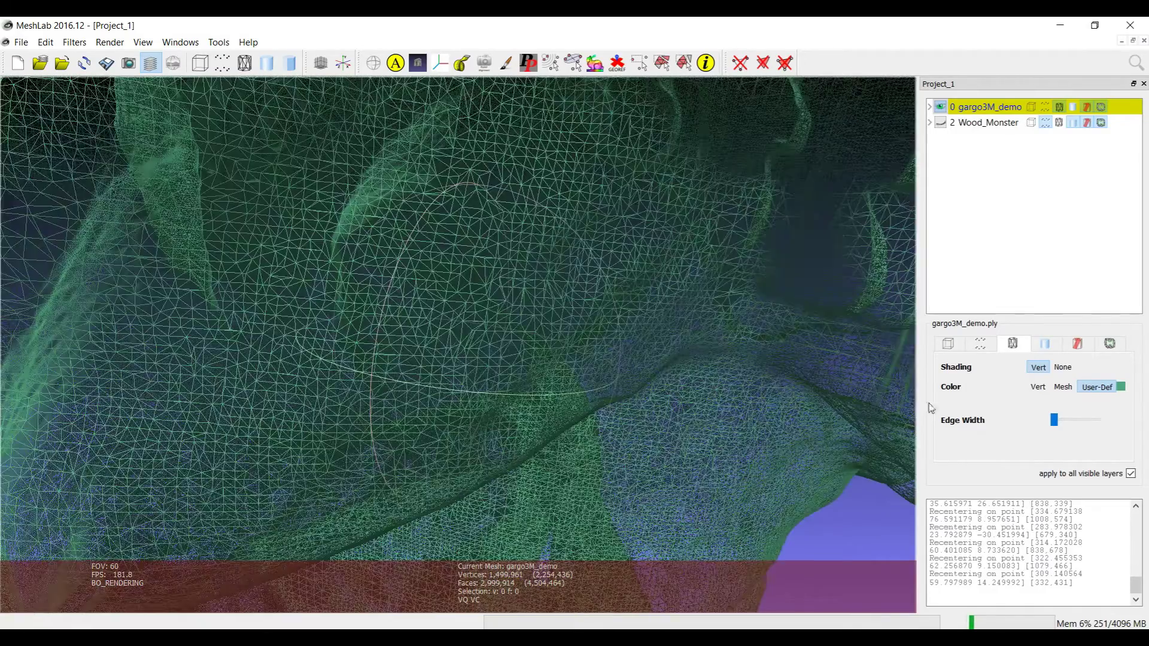
mouse_move(1054, 420)
left_mouse_down()
mouse_move(1087, 421)
mouse_move(1044, 421)
left_mouse_up()
Step: Render the gargoyle smooth, zoom out, try Mesh and User-Def colours, then settle on Vert
left_click(1072, 106)
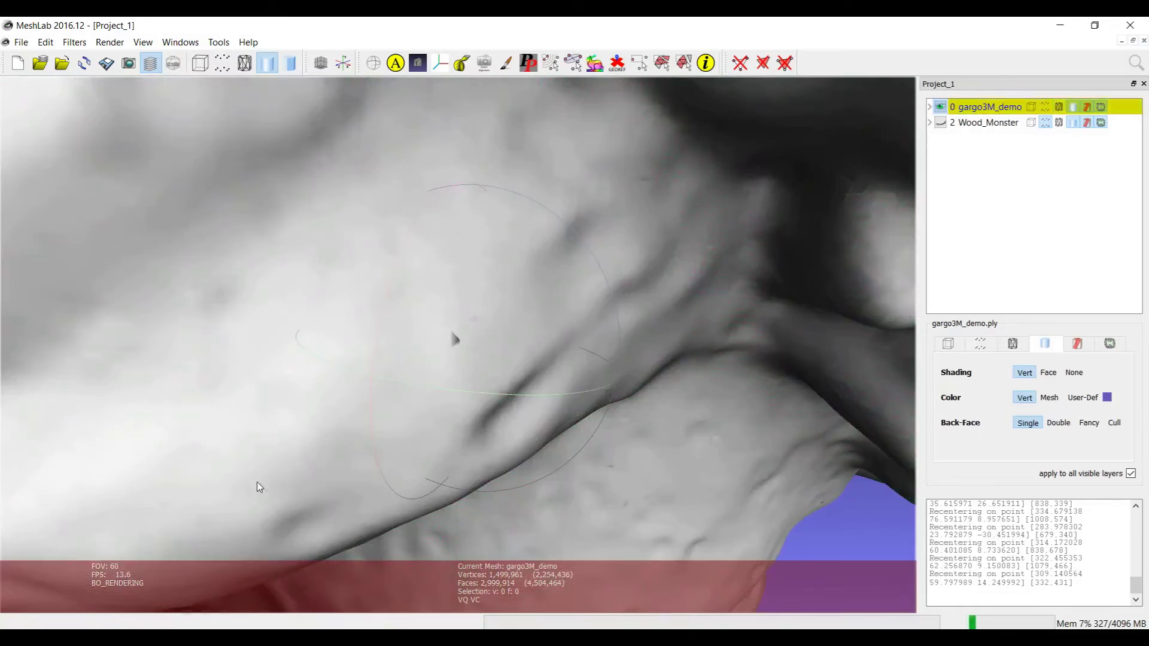
scroll(287, 493, "down", 8)
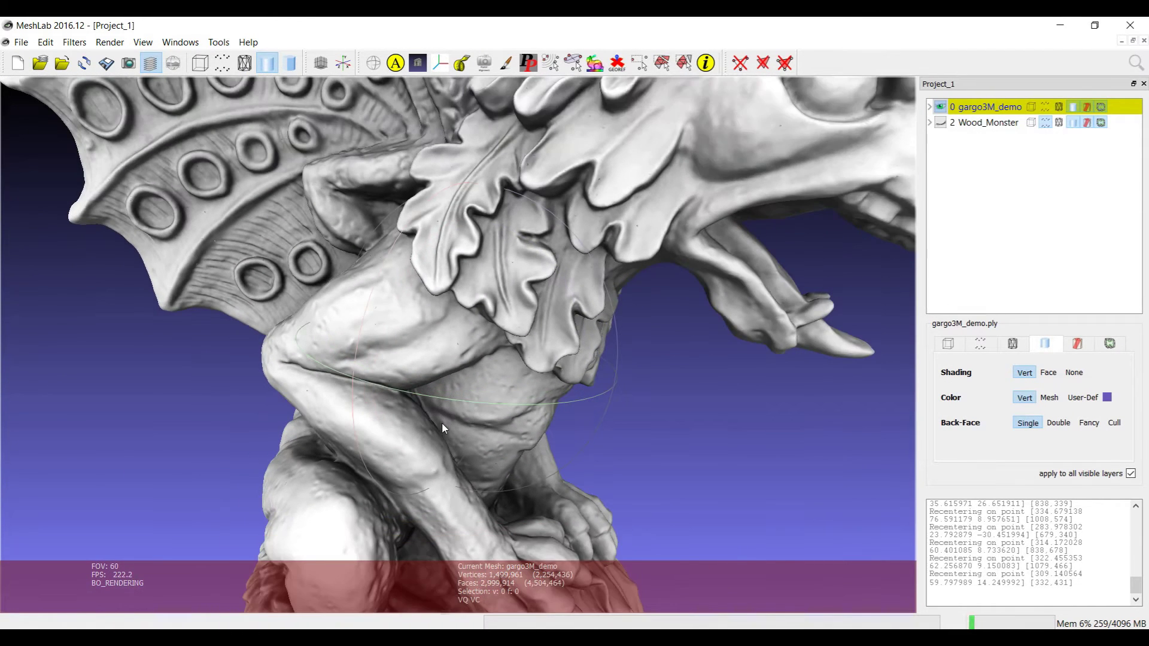
scroll(443, 419, "down", 4)
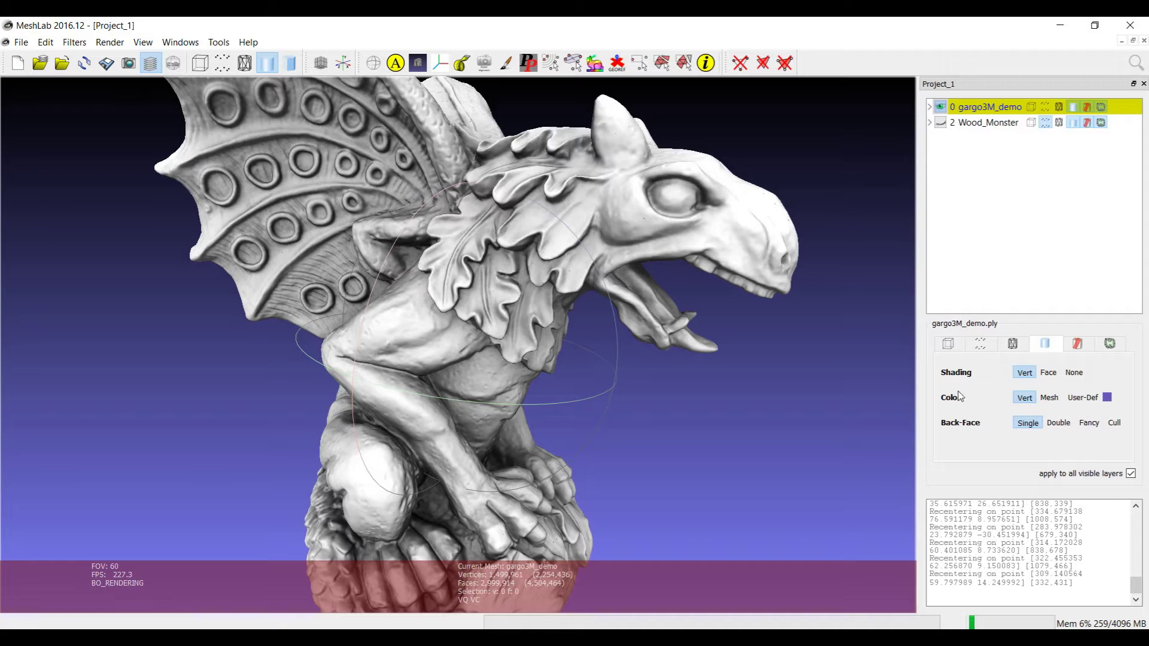
left_click(1049, 398)
left_click_drag(670, 346, 896, 376)
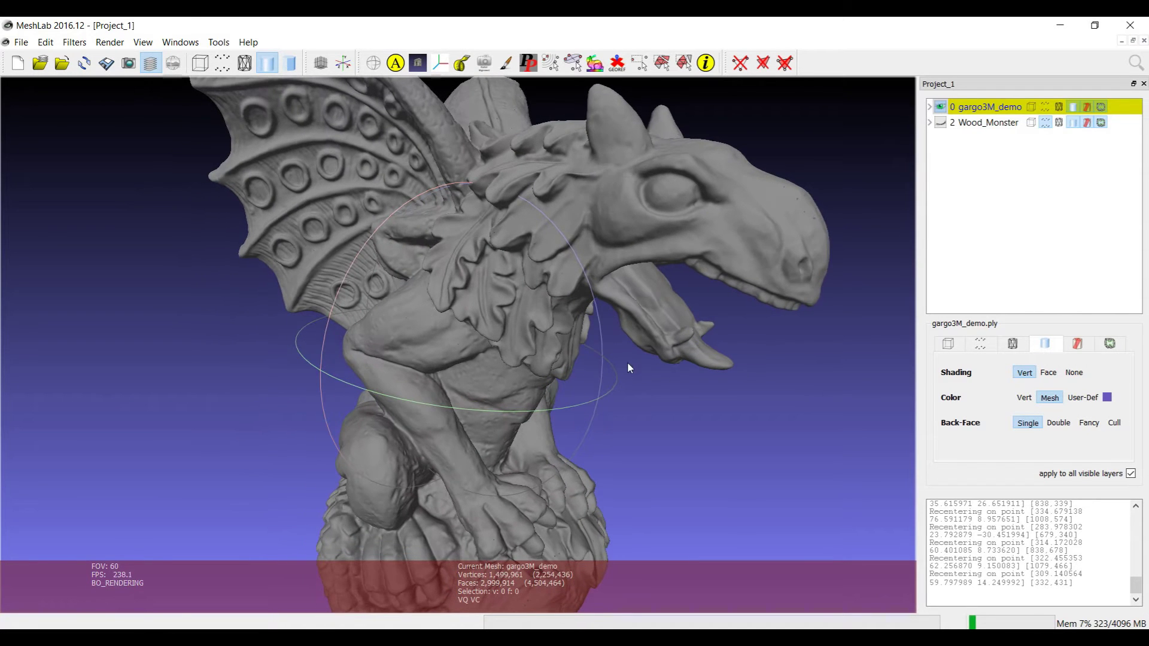
left_click(1083, 398)
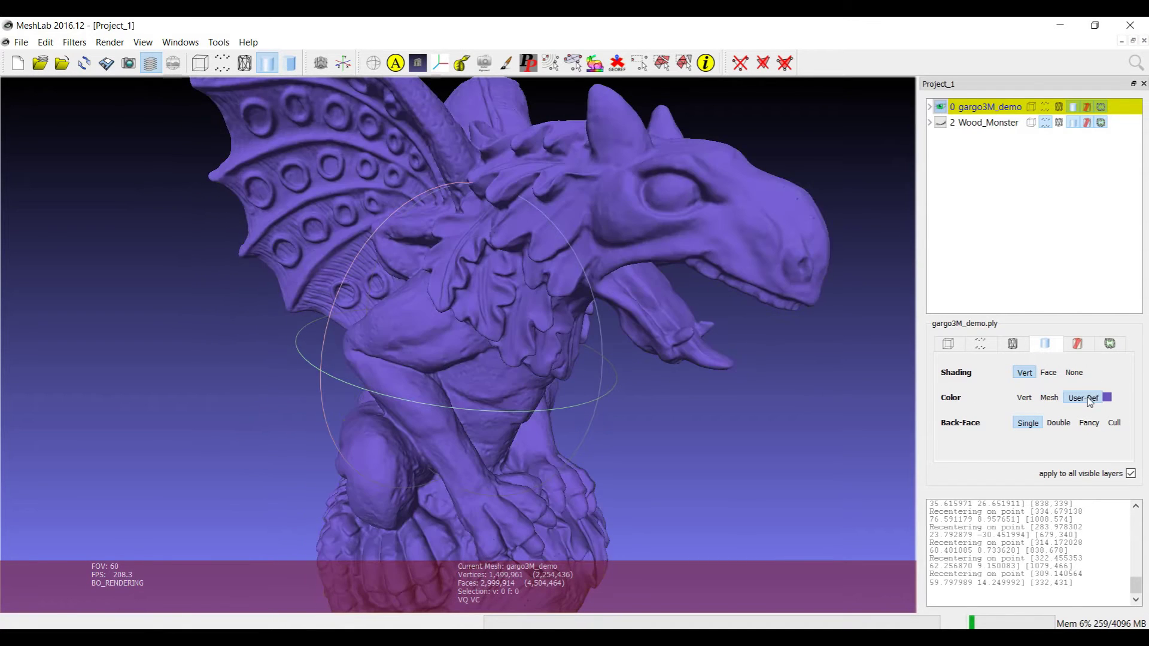
left_click(1024, 398)
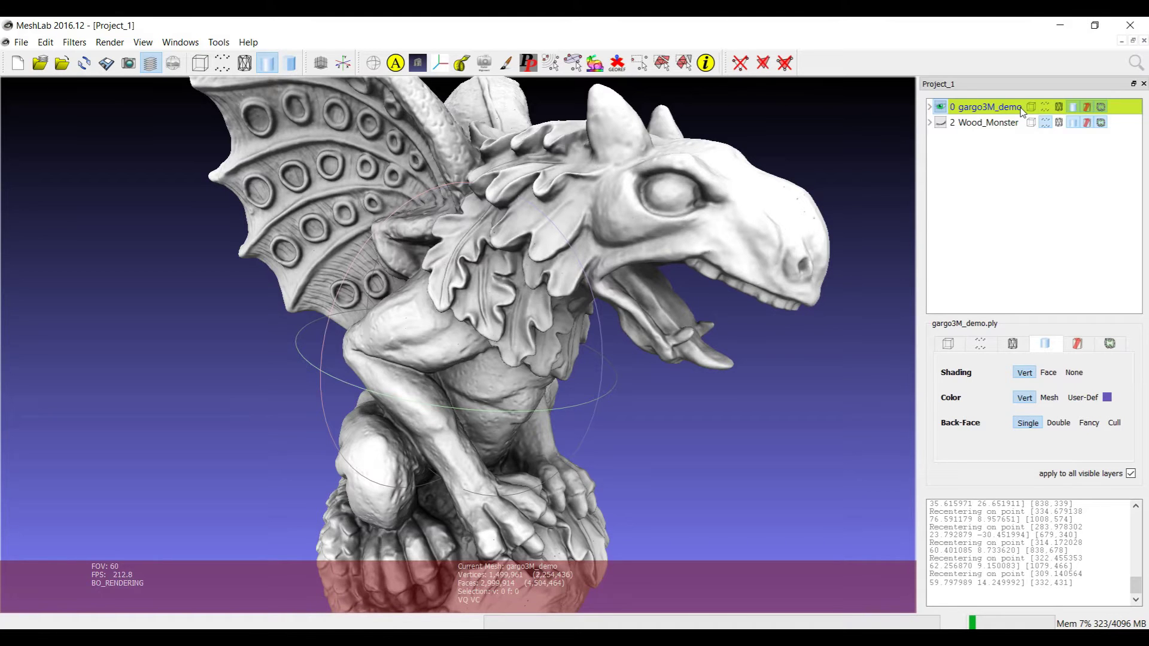
Step: Make Wood_Monster visible beside the gargoyle and render it as a smooth surface
left_click(1131, 474)
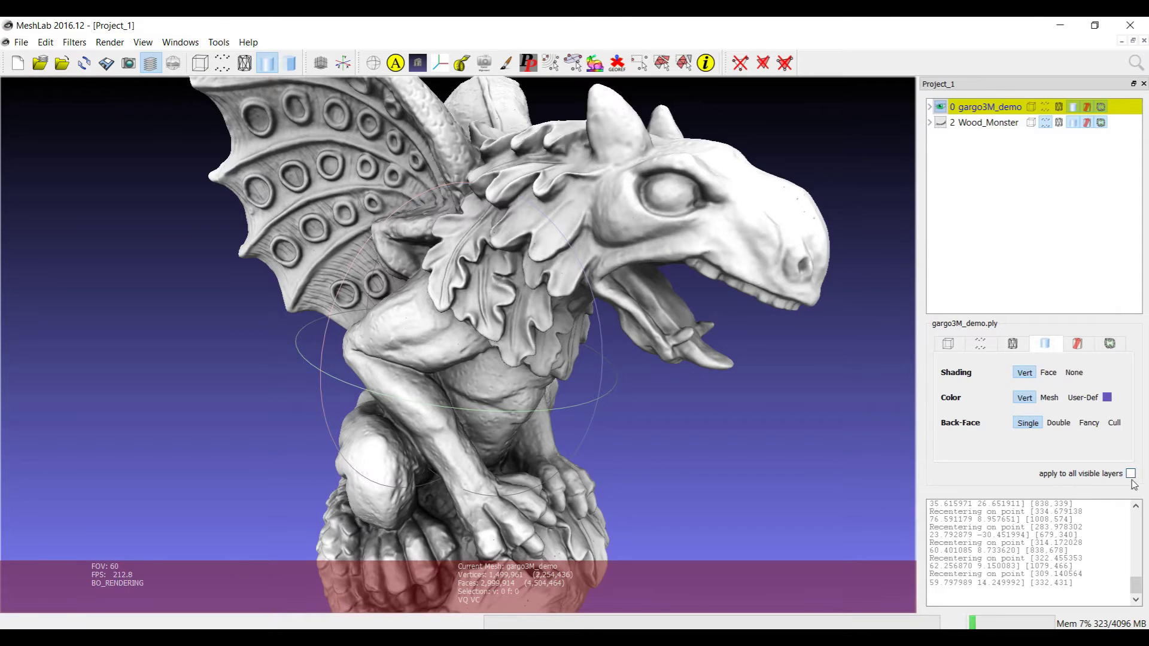
left_click(1131, 474)
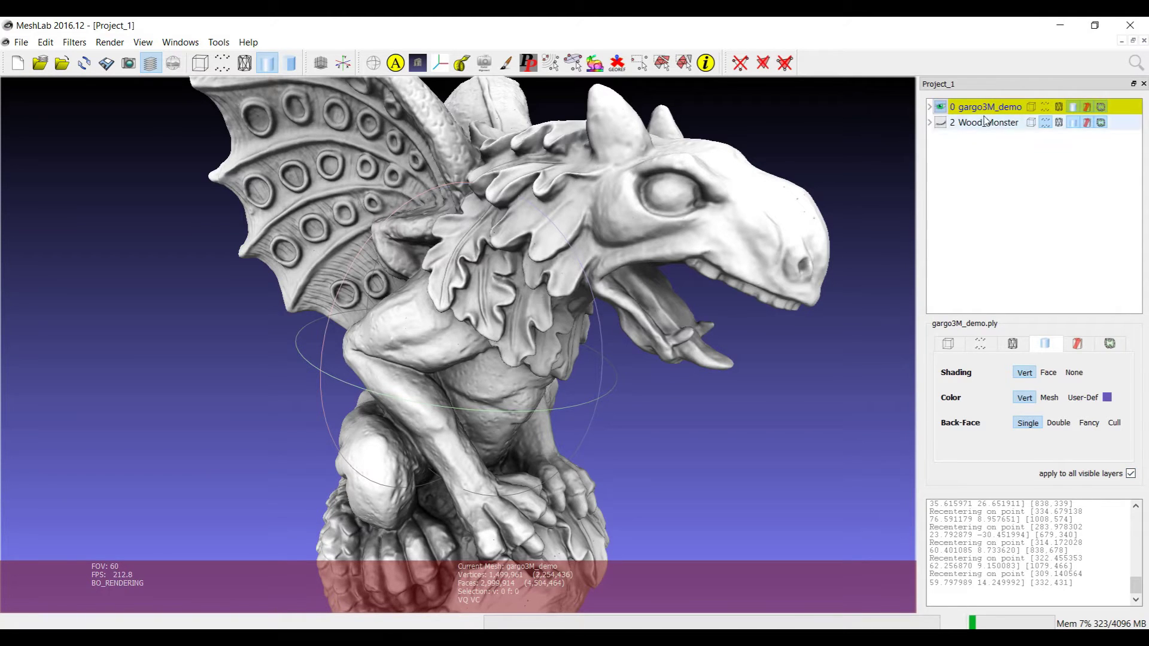
left_click(940, 124)
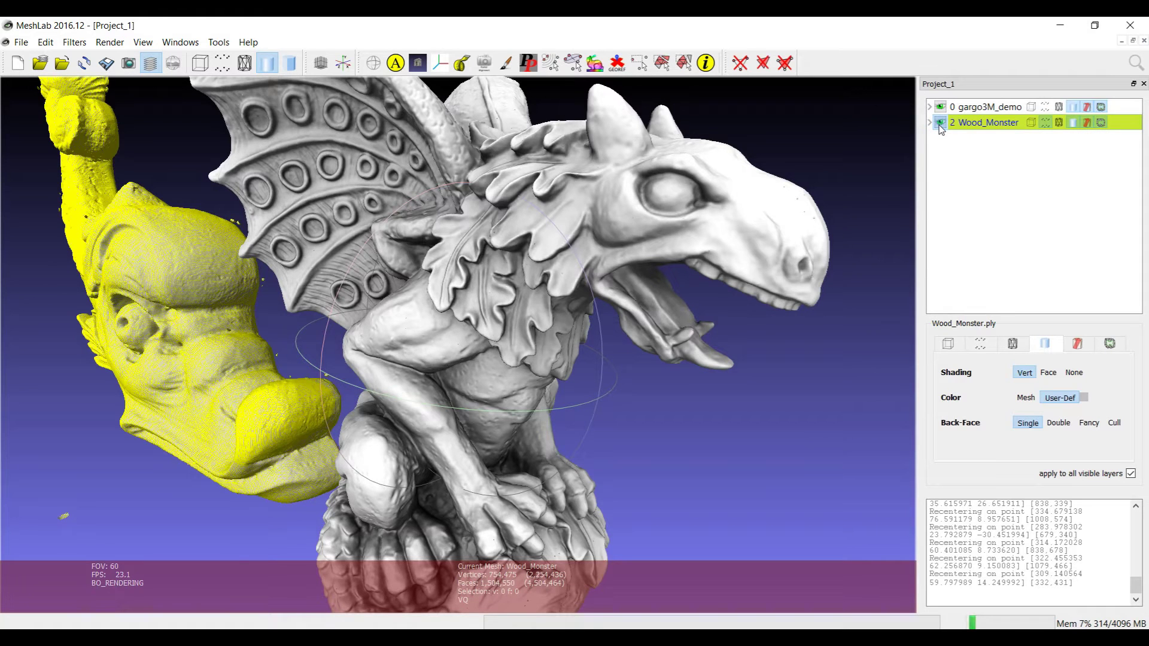
left_click(1026, 398)
scroll(598, 403, "down", 5)
left_click_drag(612, 408, 670, 383)
left_click(1060, 123)
left_click(1046, 122)
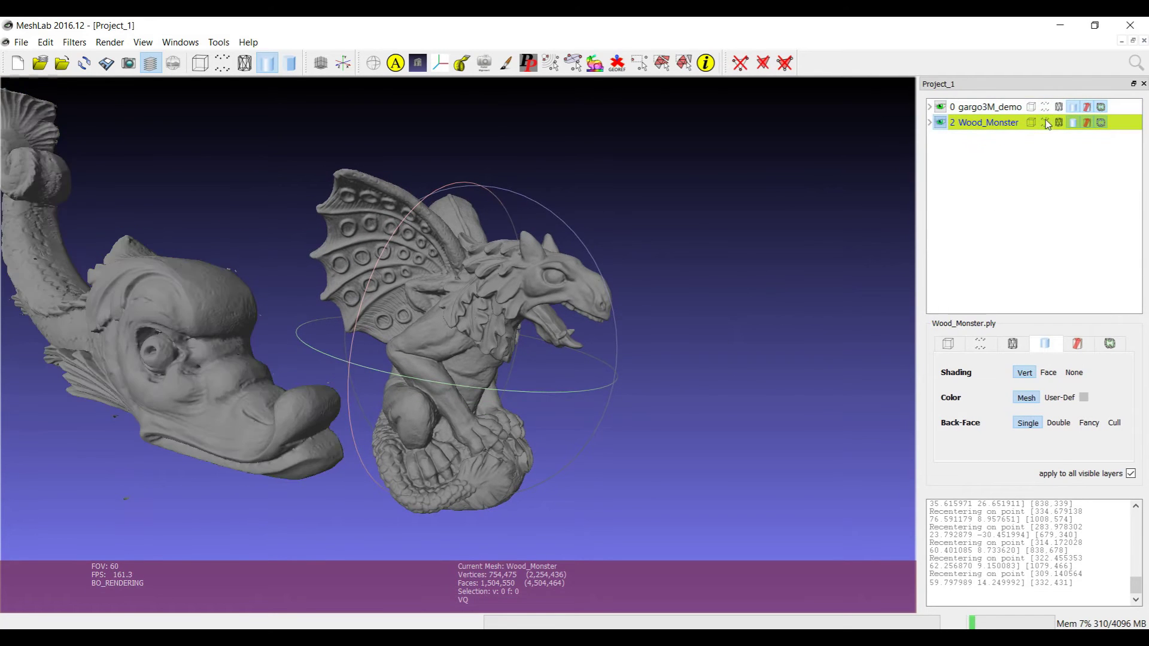
left_click_drag(513, 382, 546, 353)
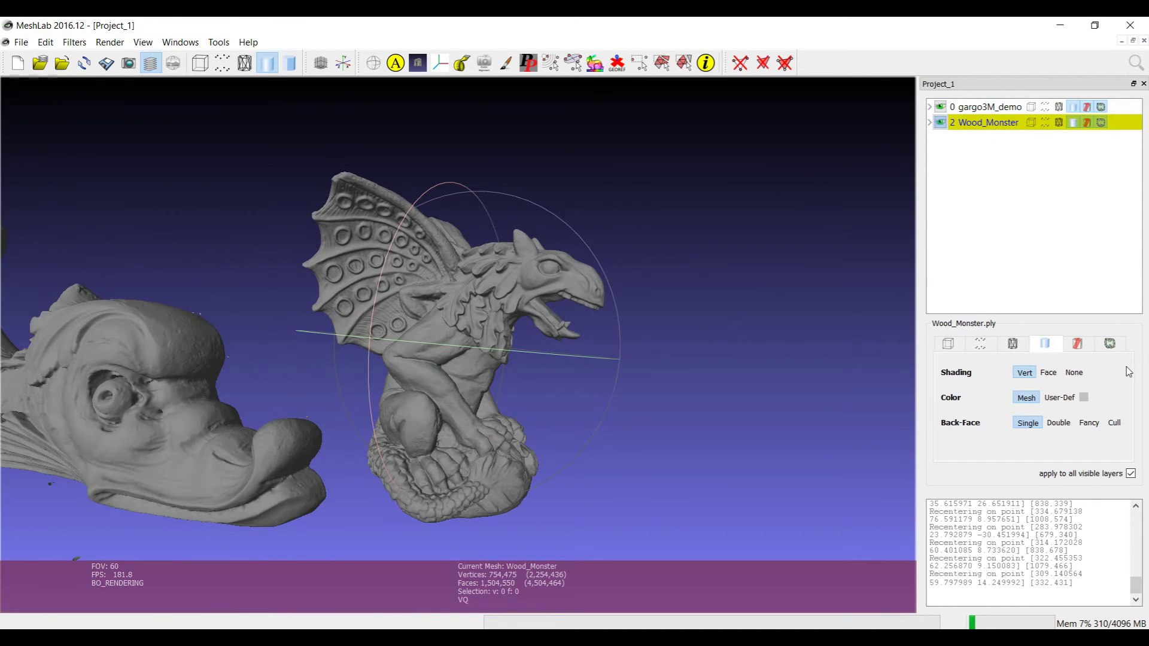
Step: Colour both meshes with the user-defined light blue-grey #7e98c0
left_click(1059, 398)
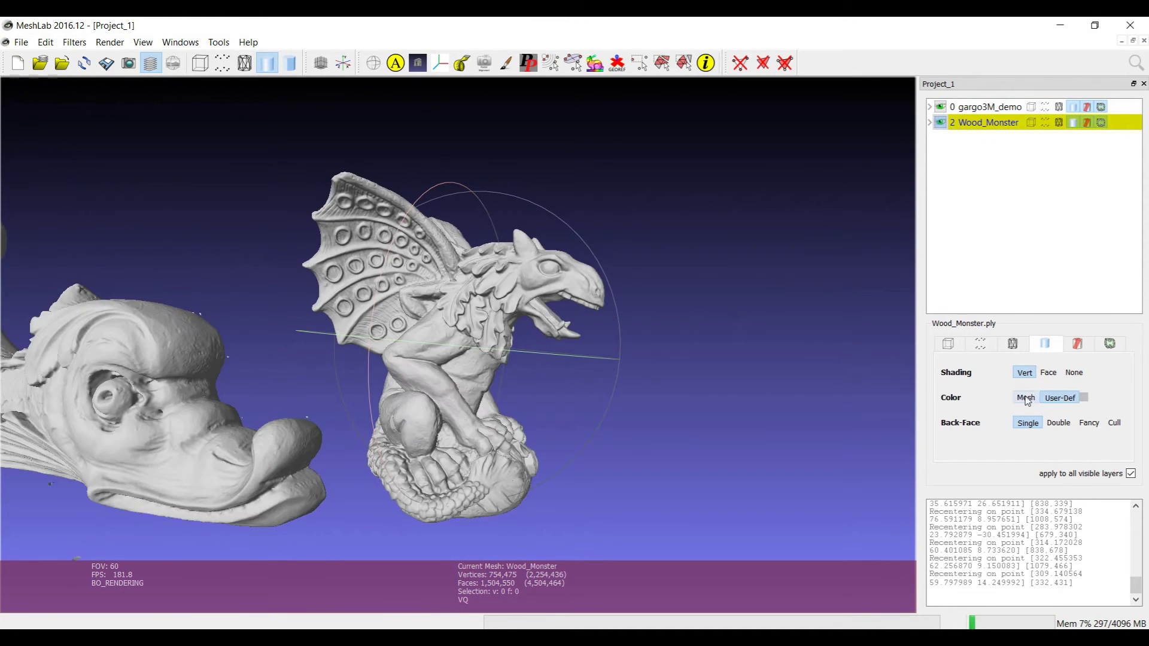
left_click(1083, 398)
left_click(618, 298)
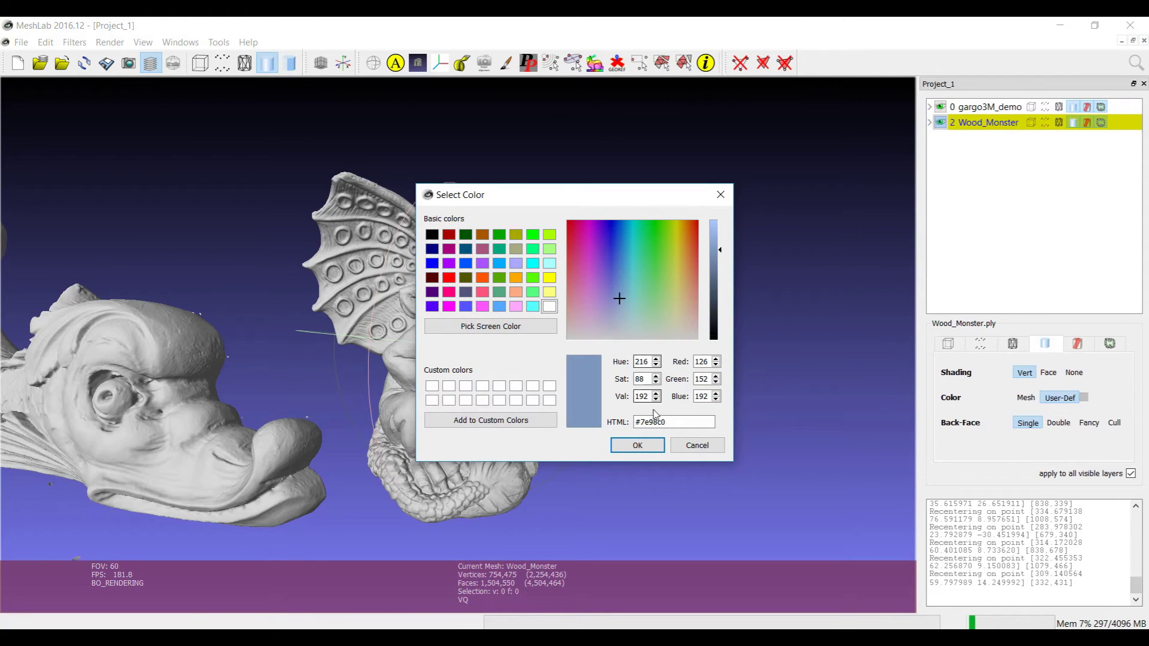
left_click(651, 453)
scroll(527, 453, "down", 3)
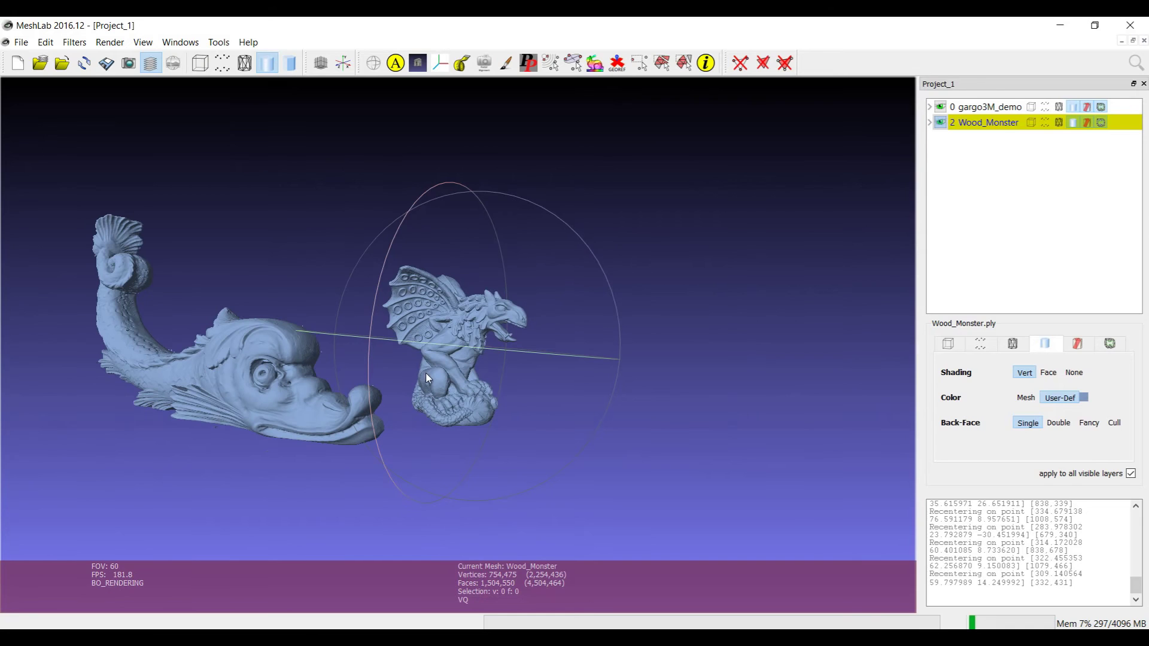